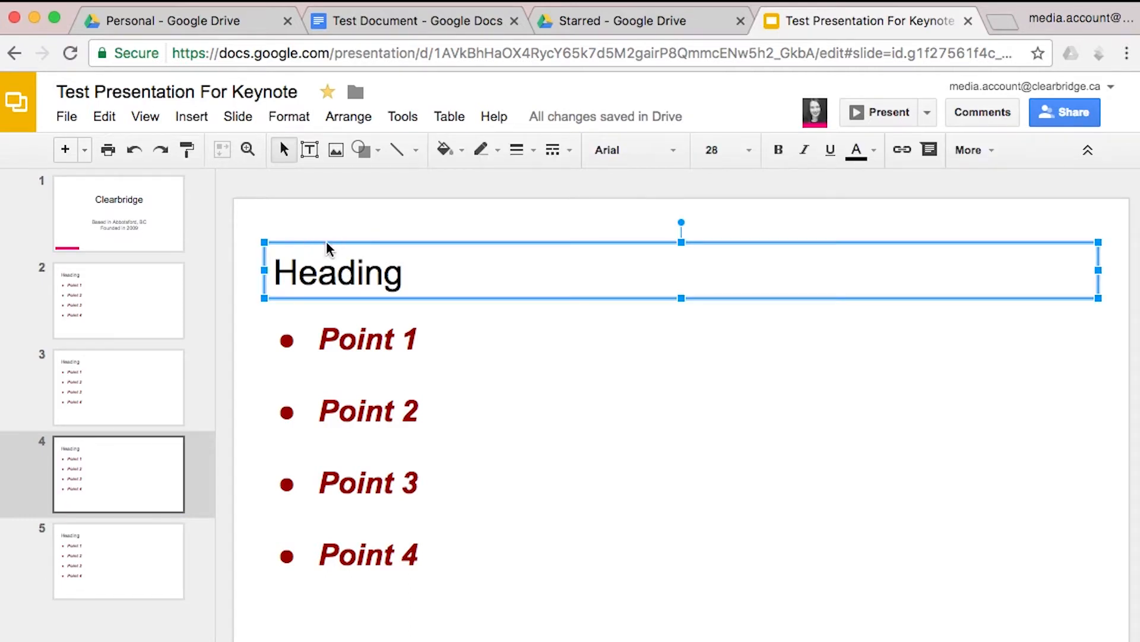
click(191, 116)
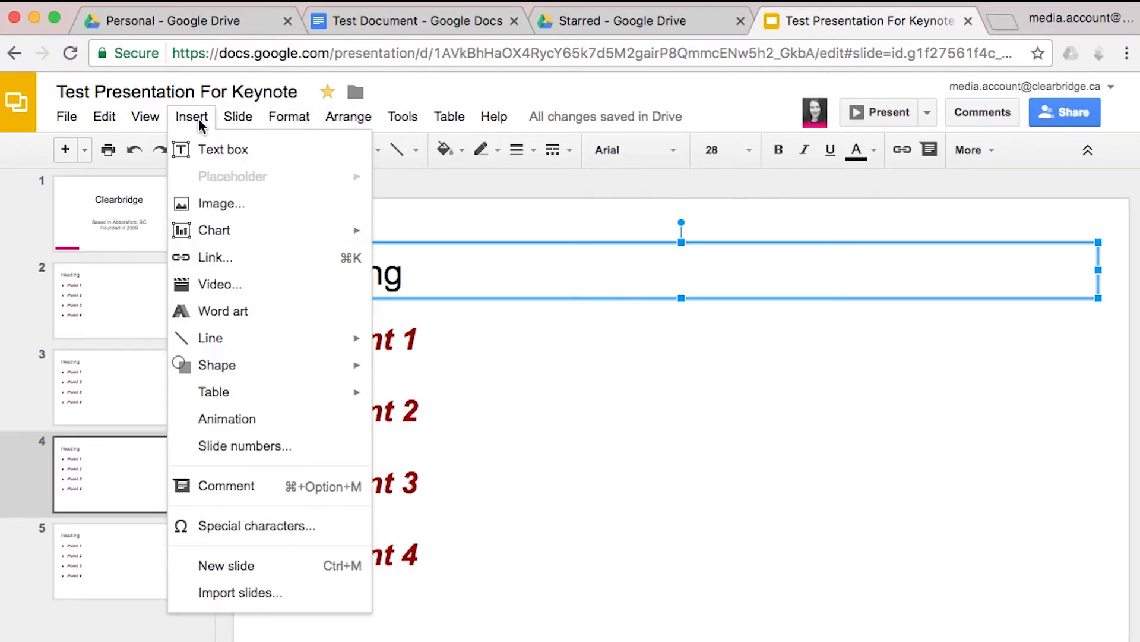
click(255, 483)
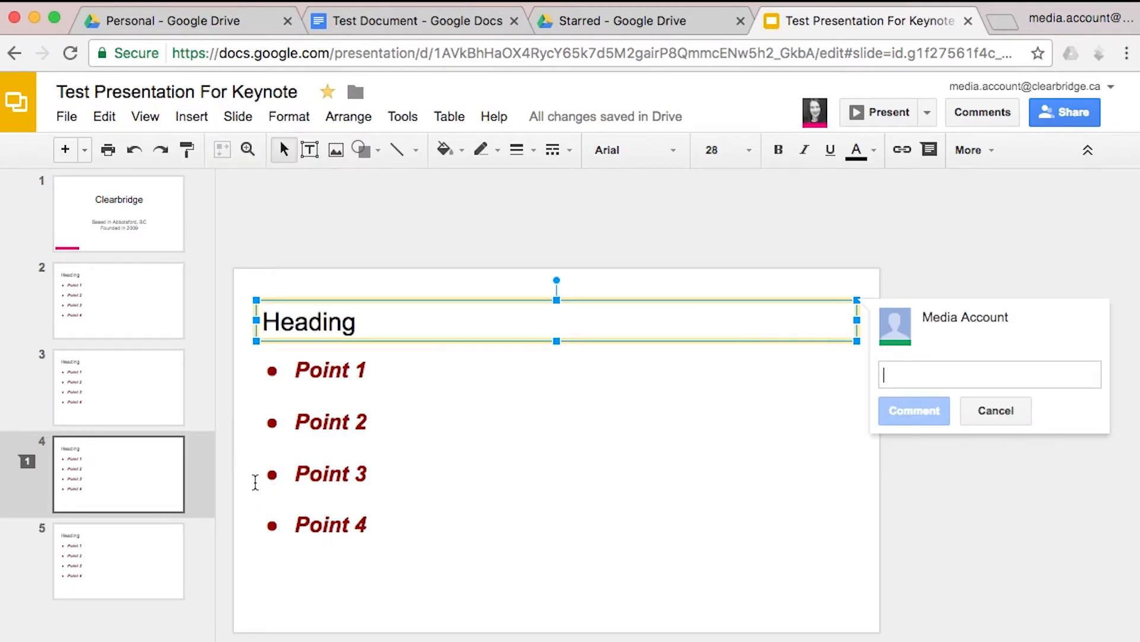
text(@nico)
key(Return)
text(What are your thoughts on a title for the financial slide?)
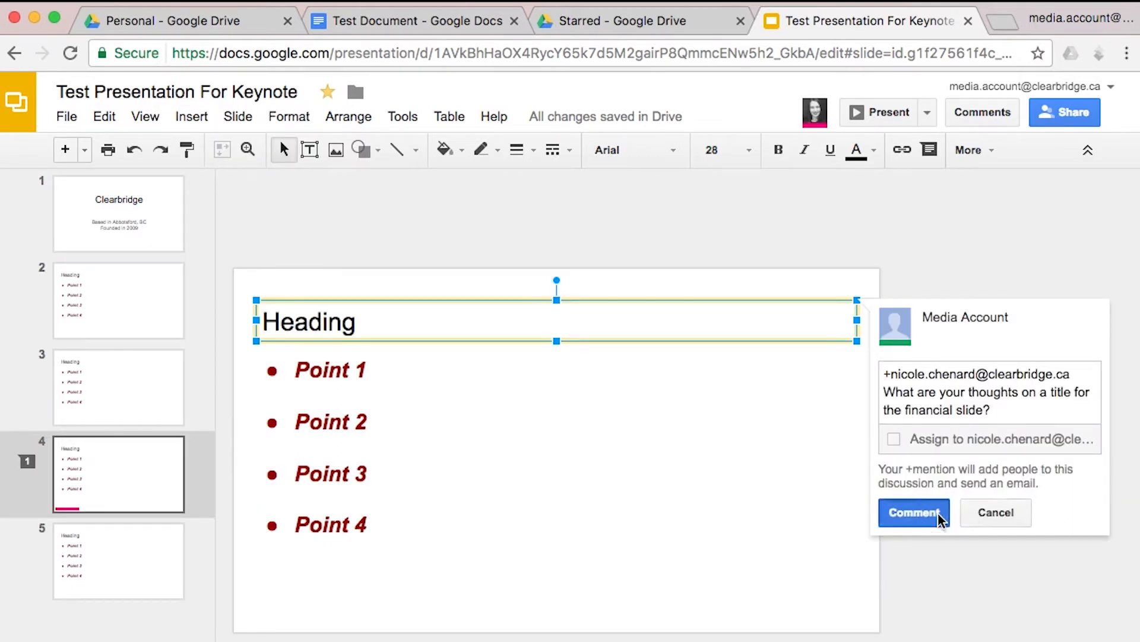
click(938, 513)
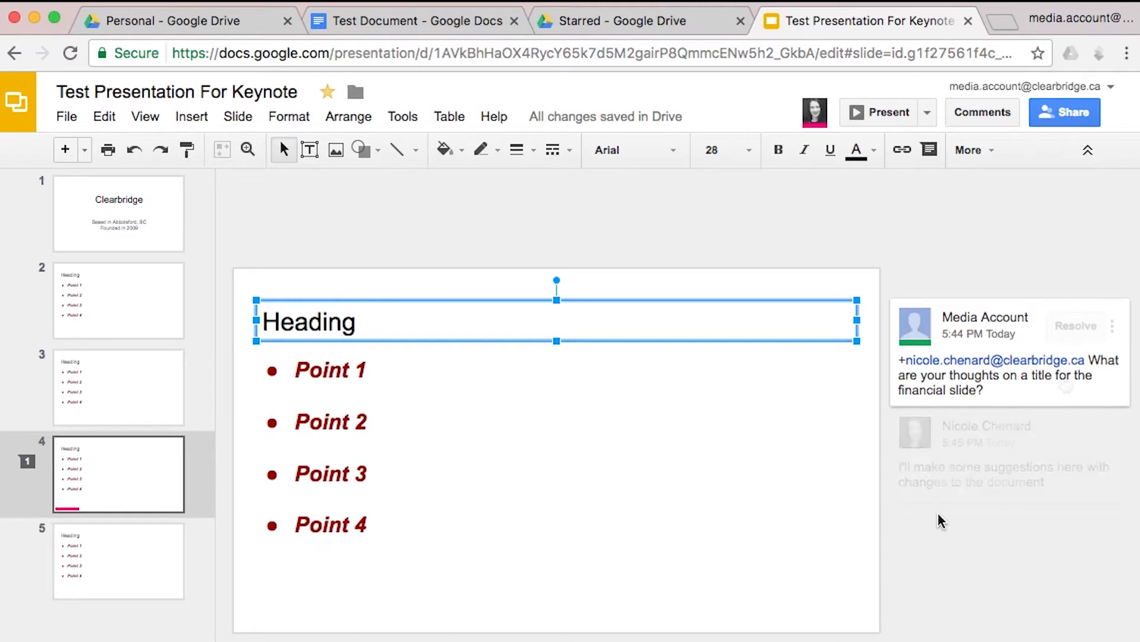
Reply 'Thanks!' in the comment thread, resolve the discussion, and move to slide 2
click(1035, 466)
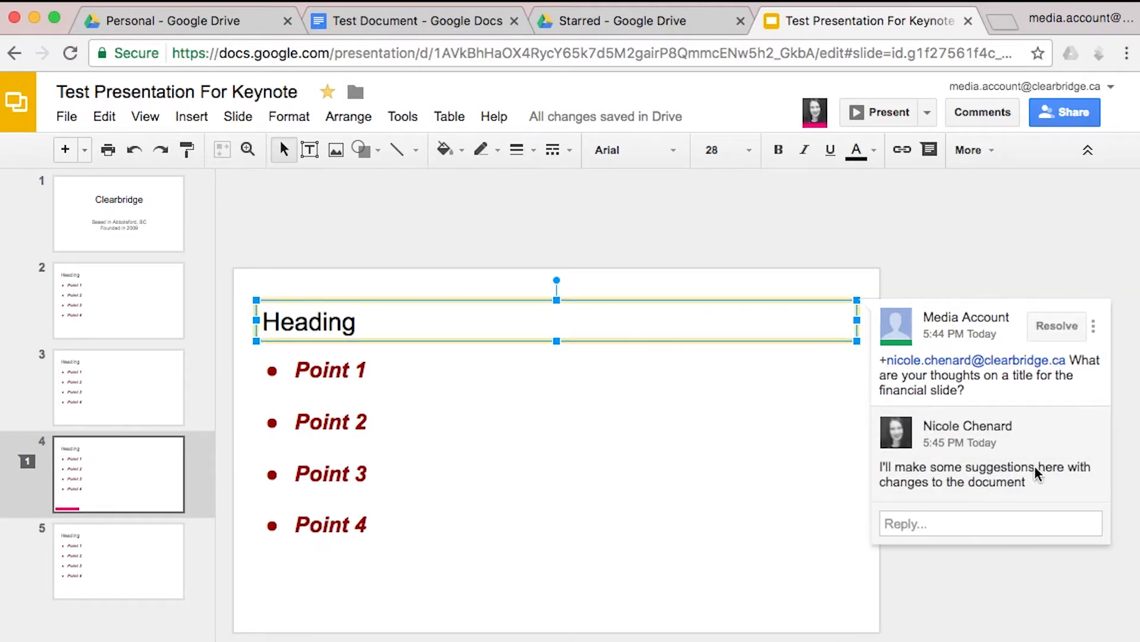
click(955, 526)
text(Thanks!)
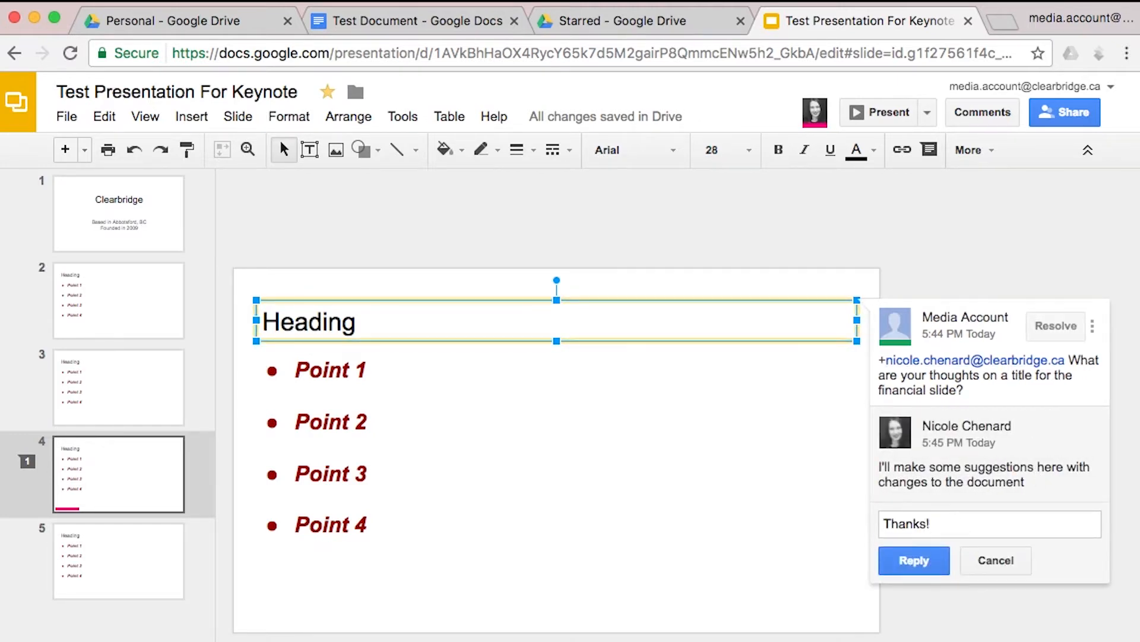
click(932, 561)
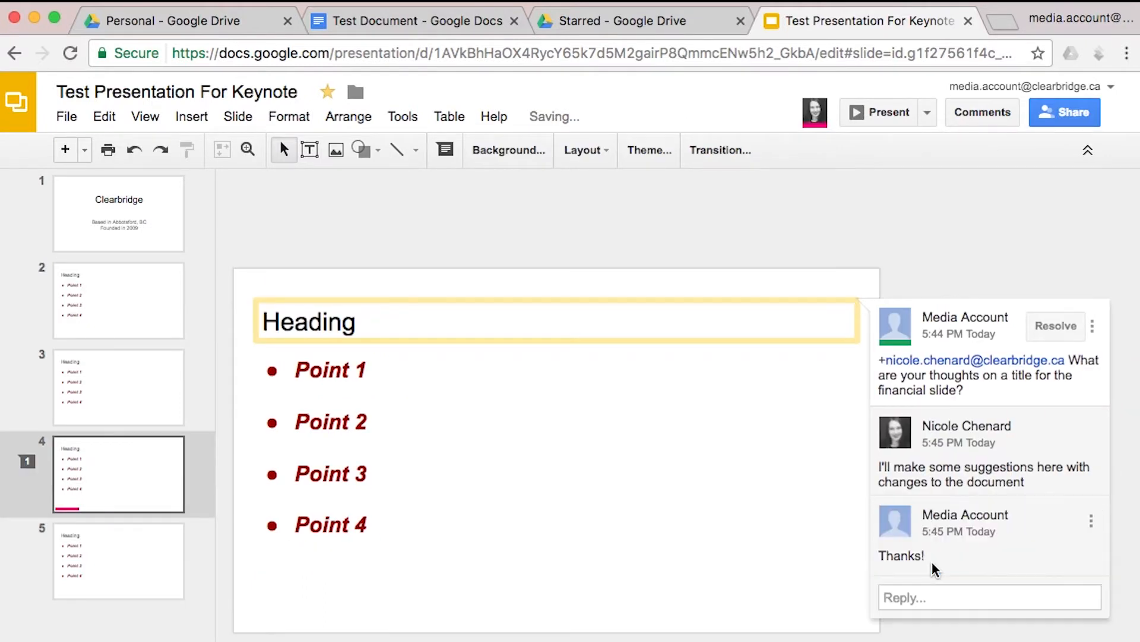
click(1057, 325)
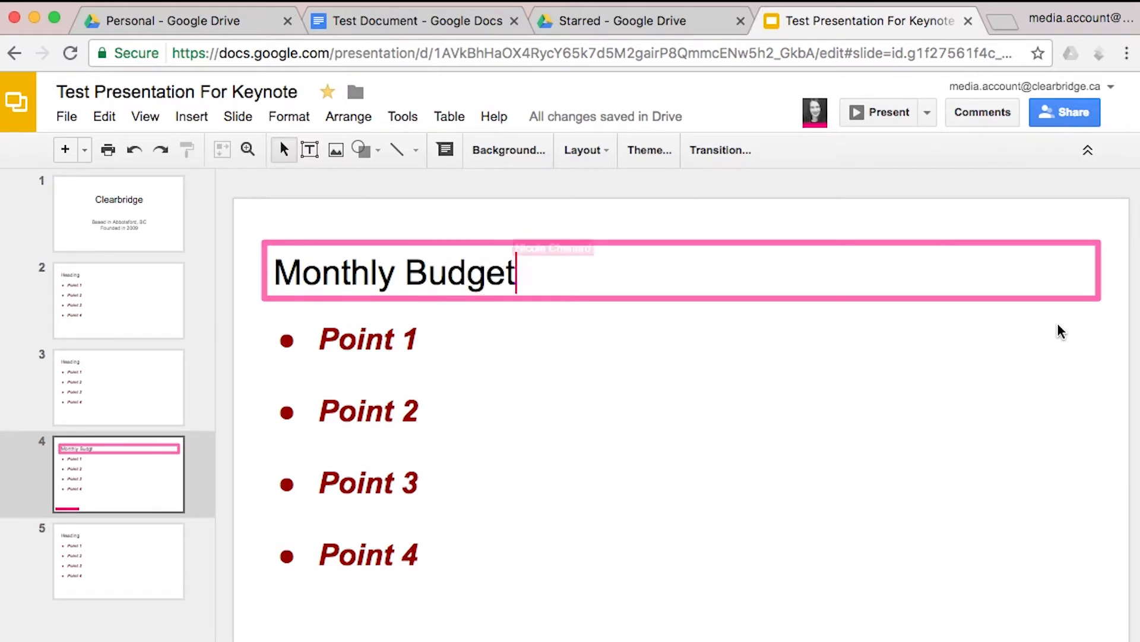
click(117, 319)
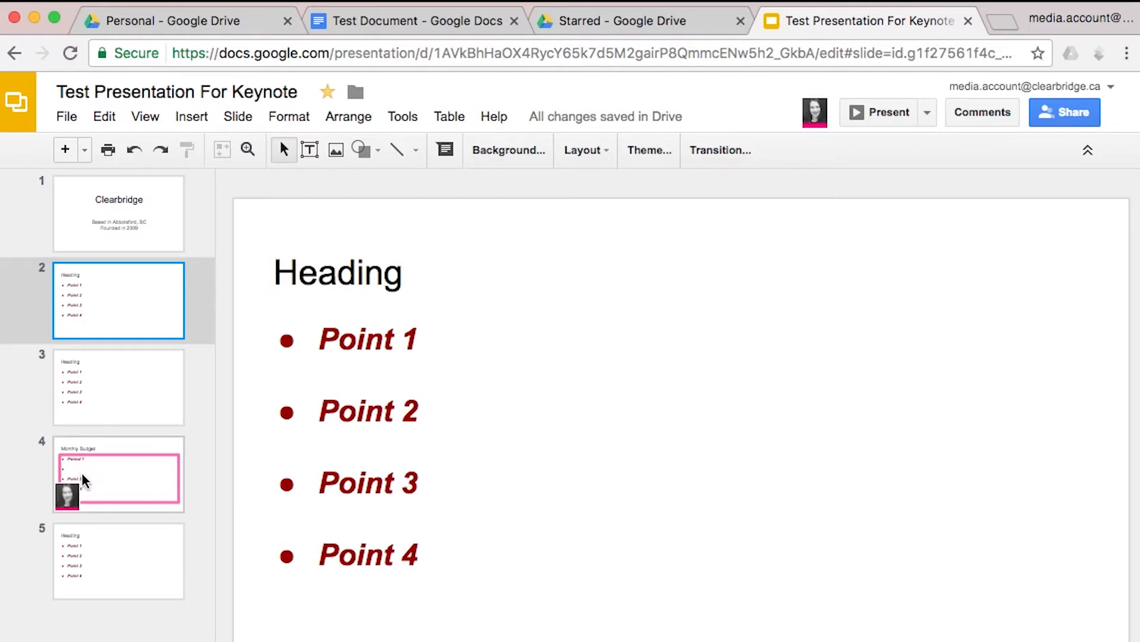
mouse_move(80, 480)
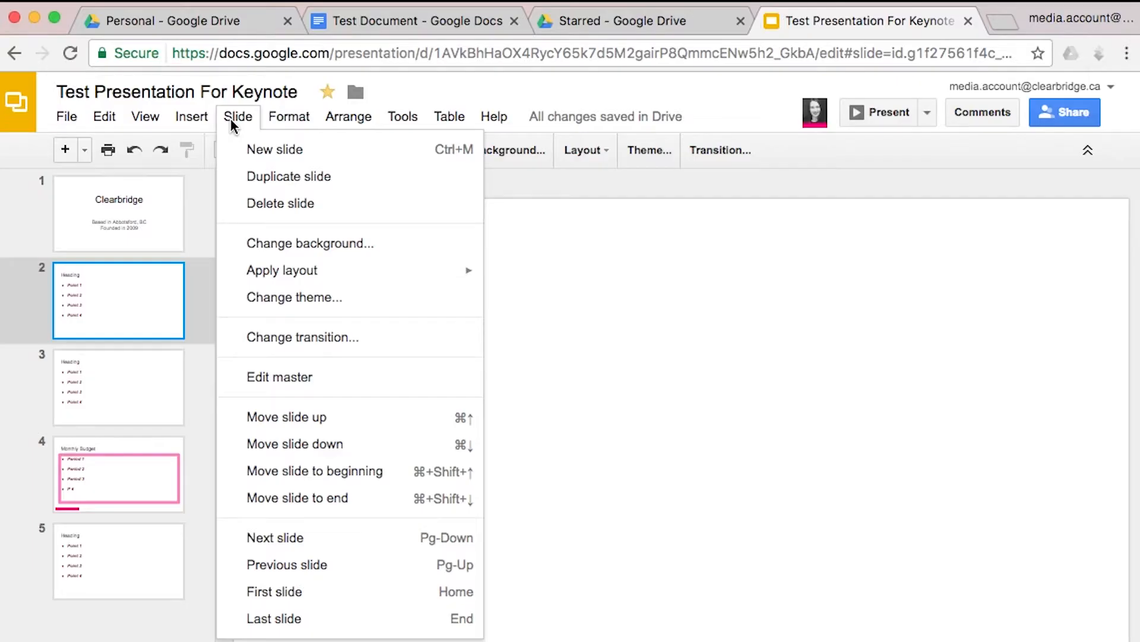
Give slide 2 a Fade transition and preview it
click(280, 344)
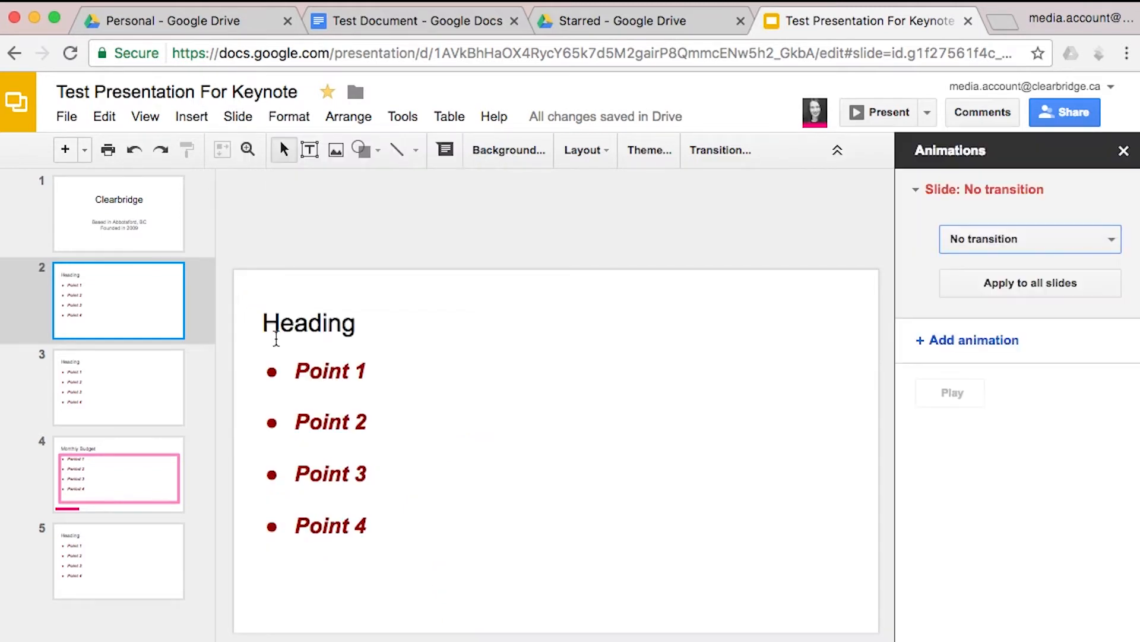
click(981, 239)
click(968, 300)
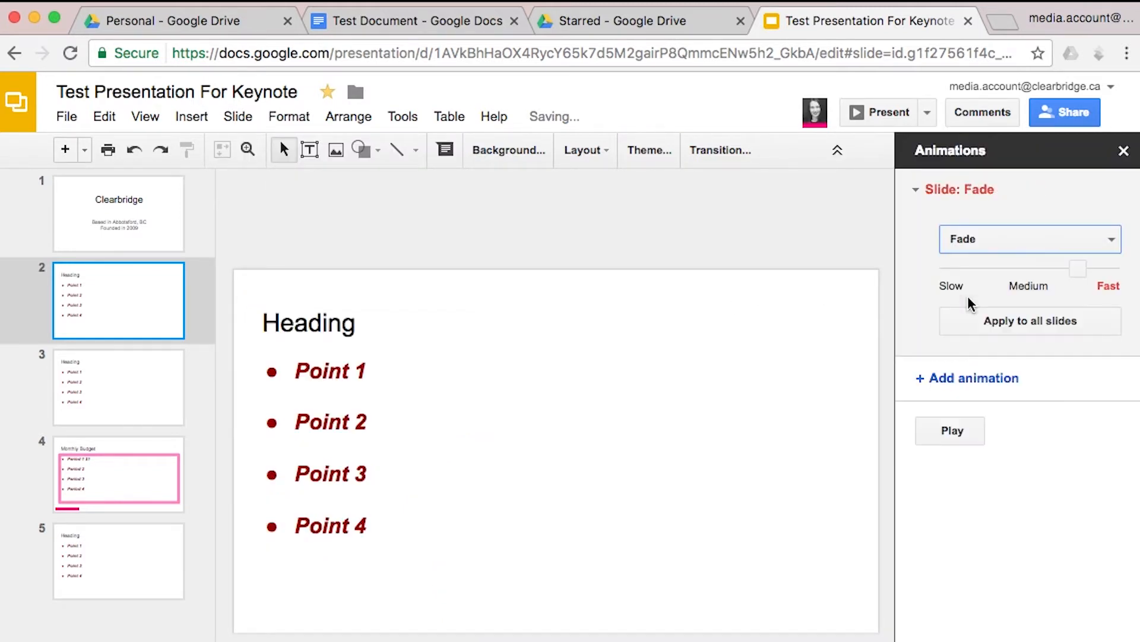
click(954, 430)
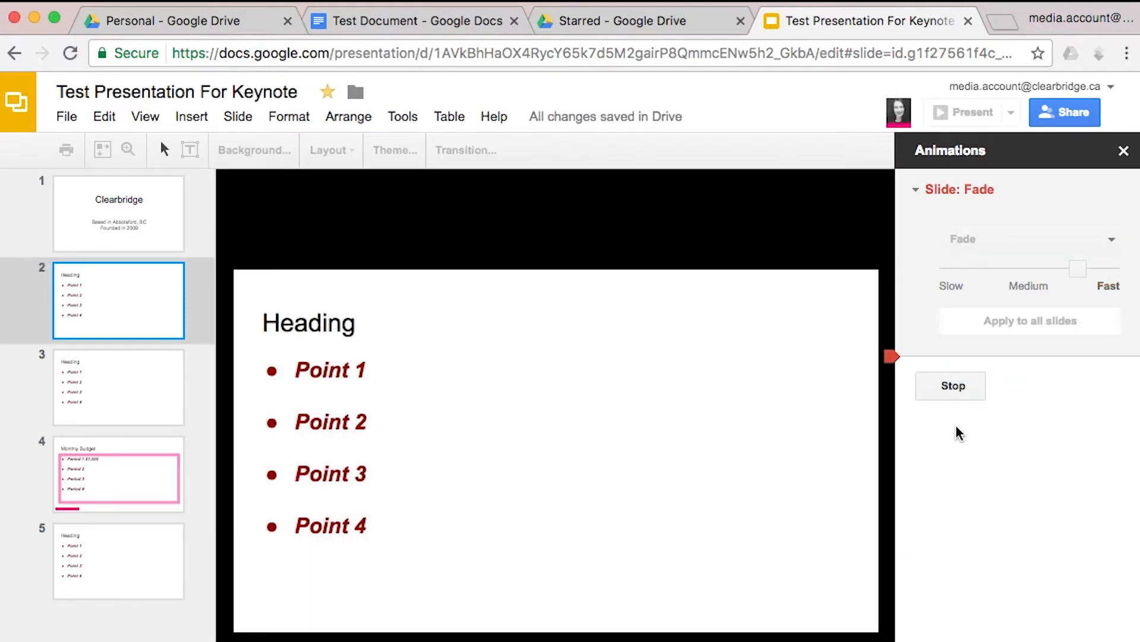
click(1123, 151)
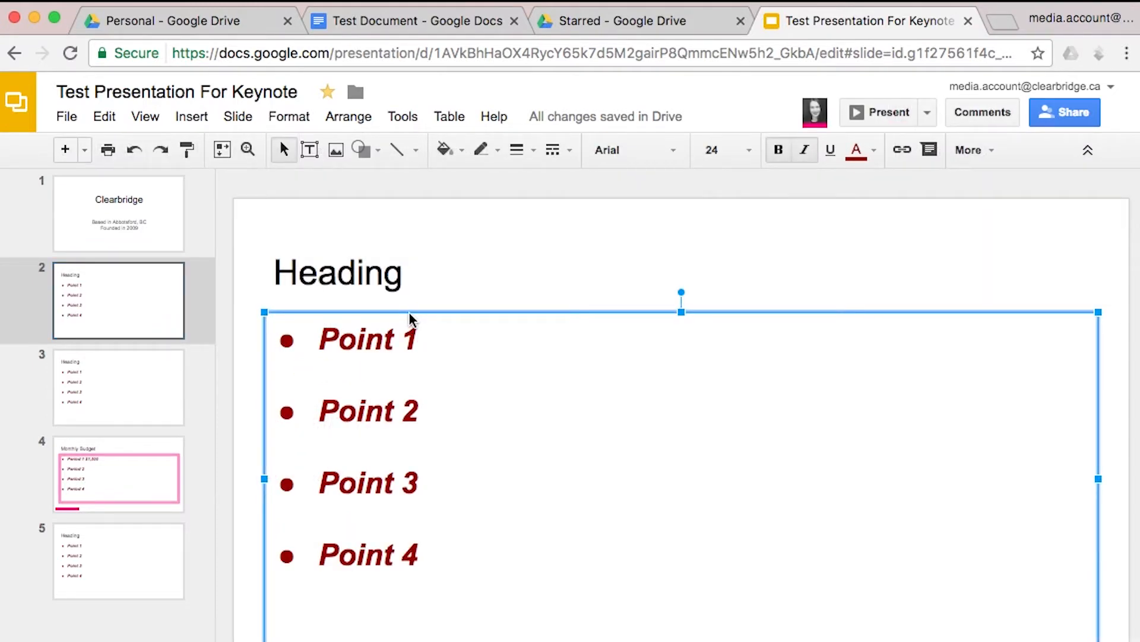
Animate slide 2's bullet box to fade in on click, by paragraph, and preview it
right_click(410, 318)
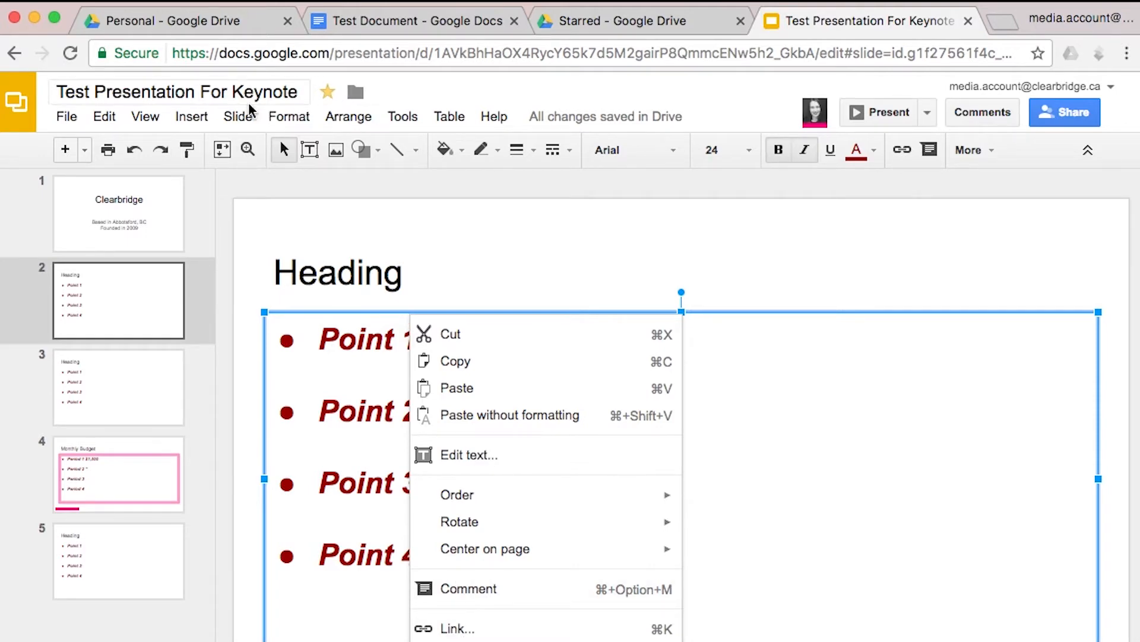
click(202, 118)
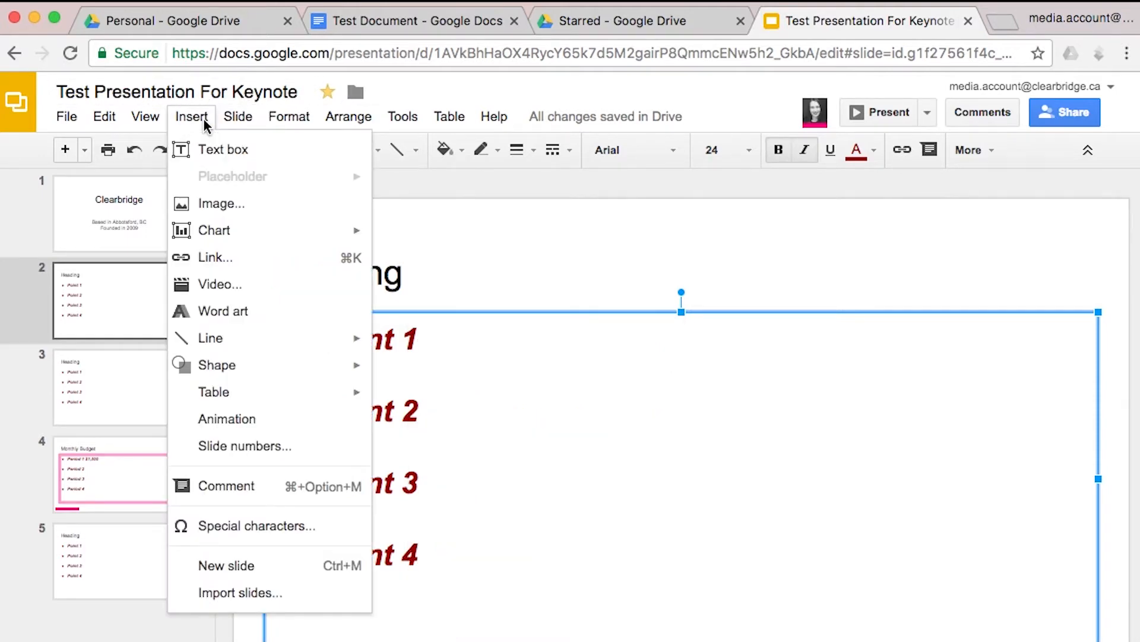
click(216, 423)
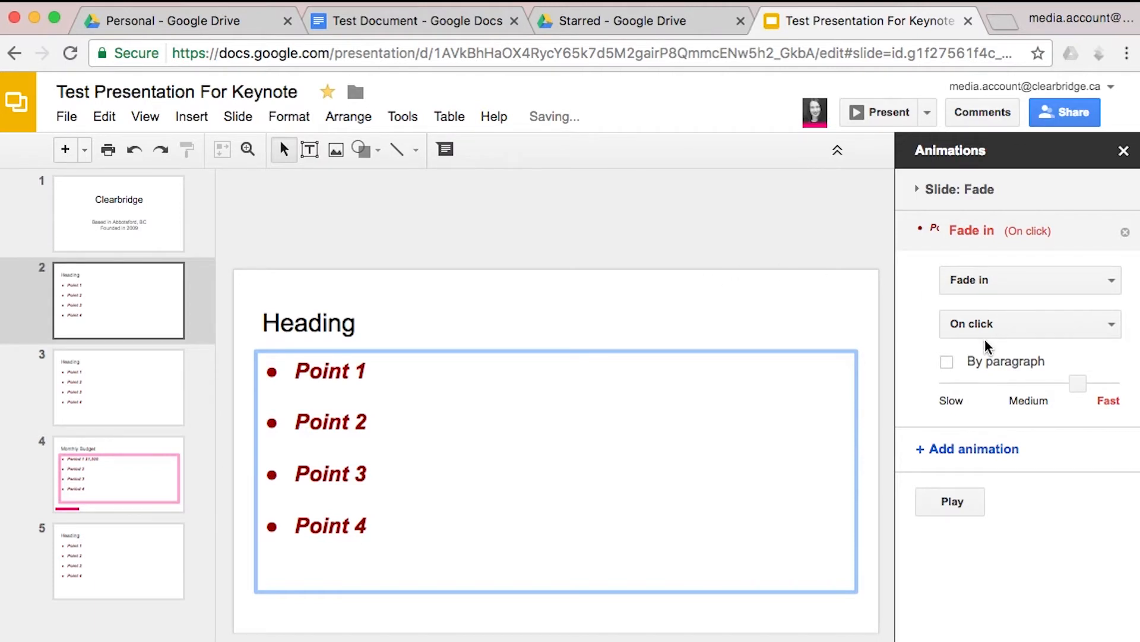
click(946, 363)
click(968, 510)
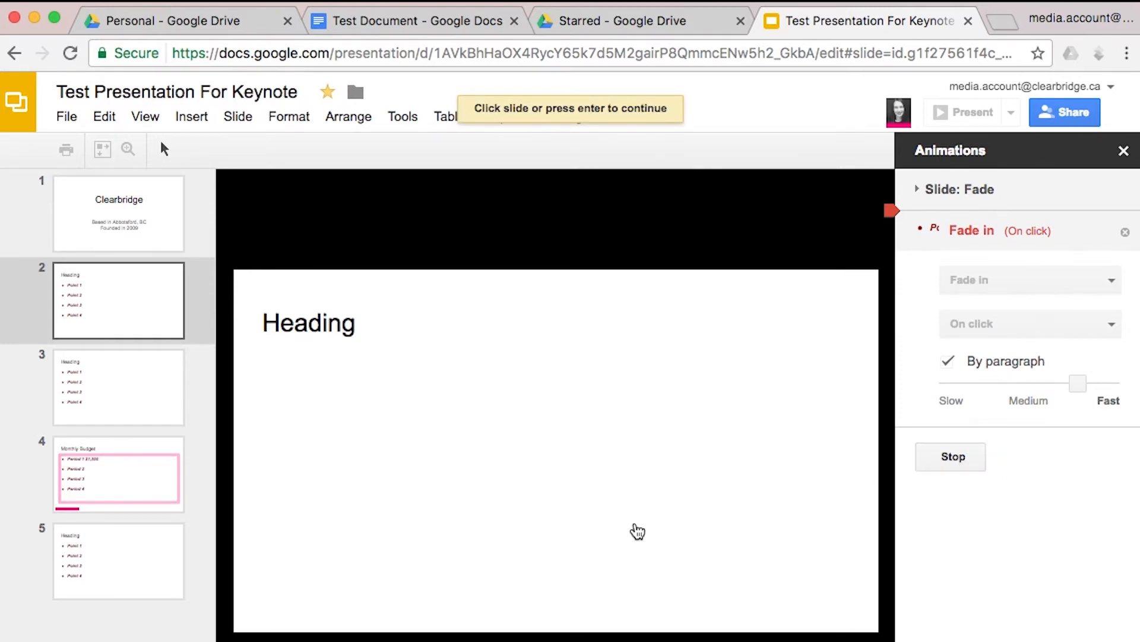
click(637, 531)
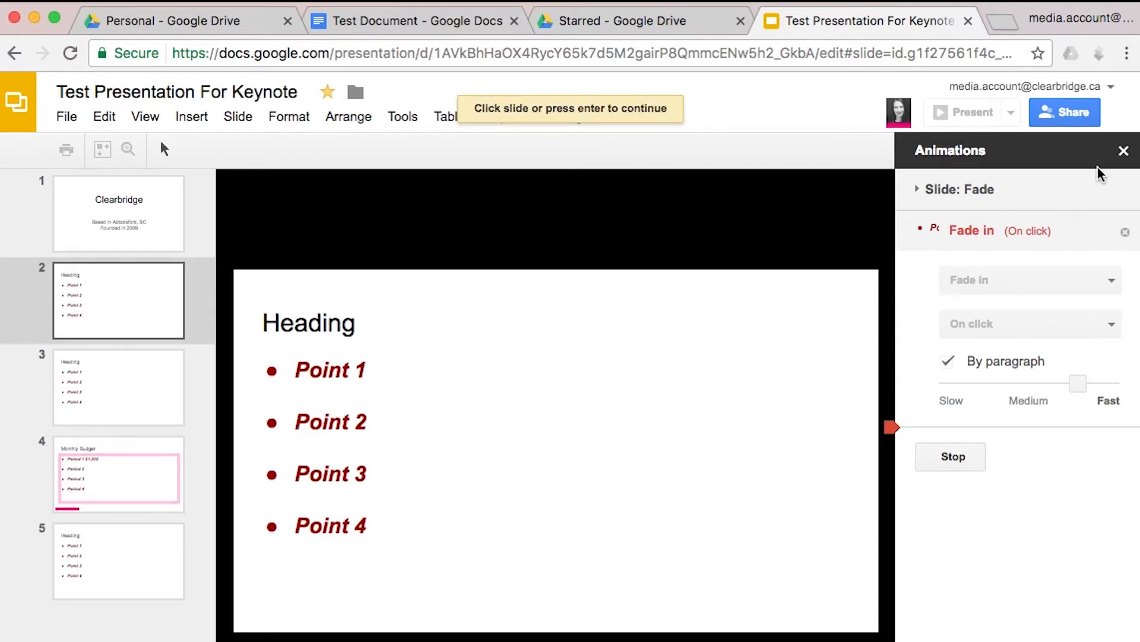
click(1124, 152)
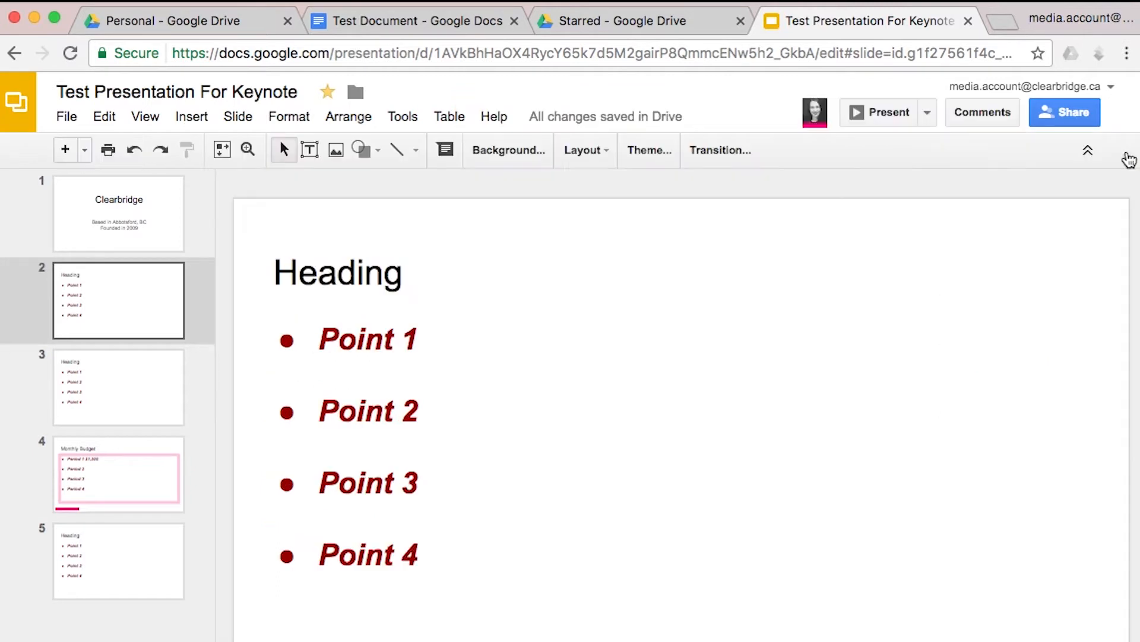
Enter the Heading title text box and select the text after the word Heading
click(295, 122)
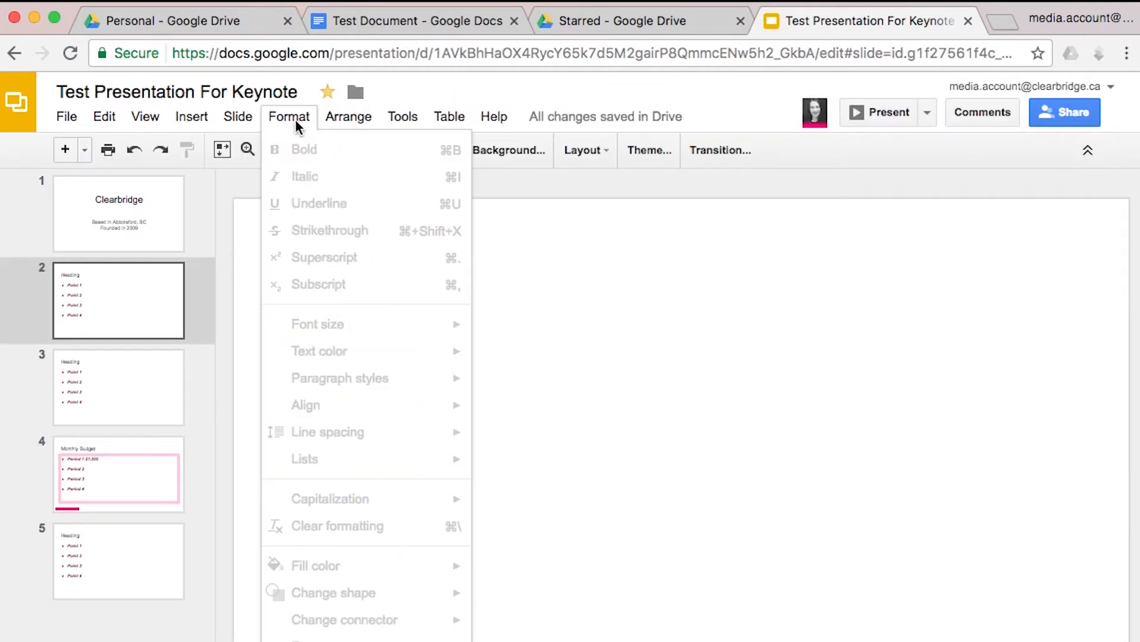
click(296, 122)
click(334, 274)
double_click(470, 280)
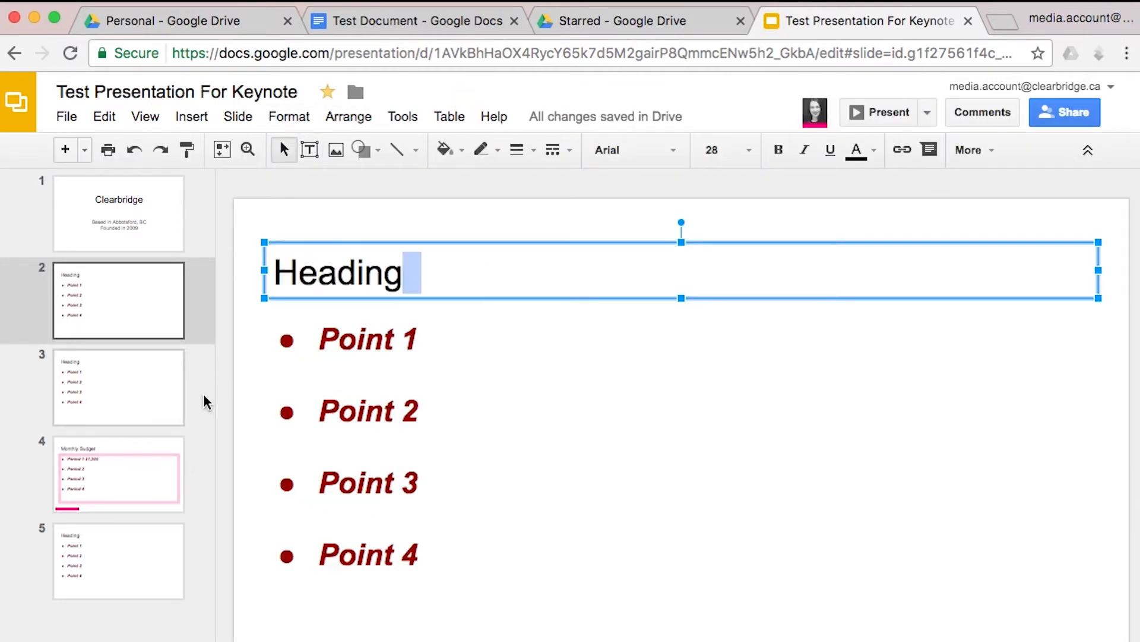
Go to the Monthly Budget slide and click into its speaker notes
click(135, 472)
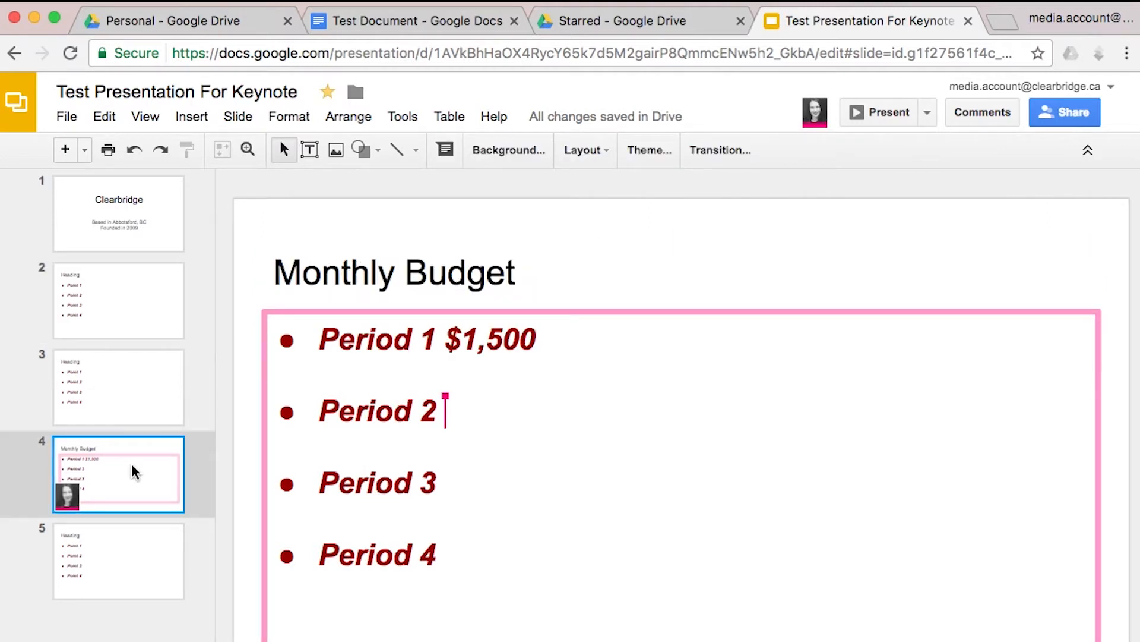
click(451, 638)
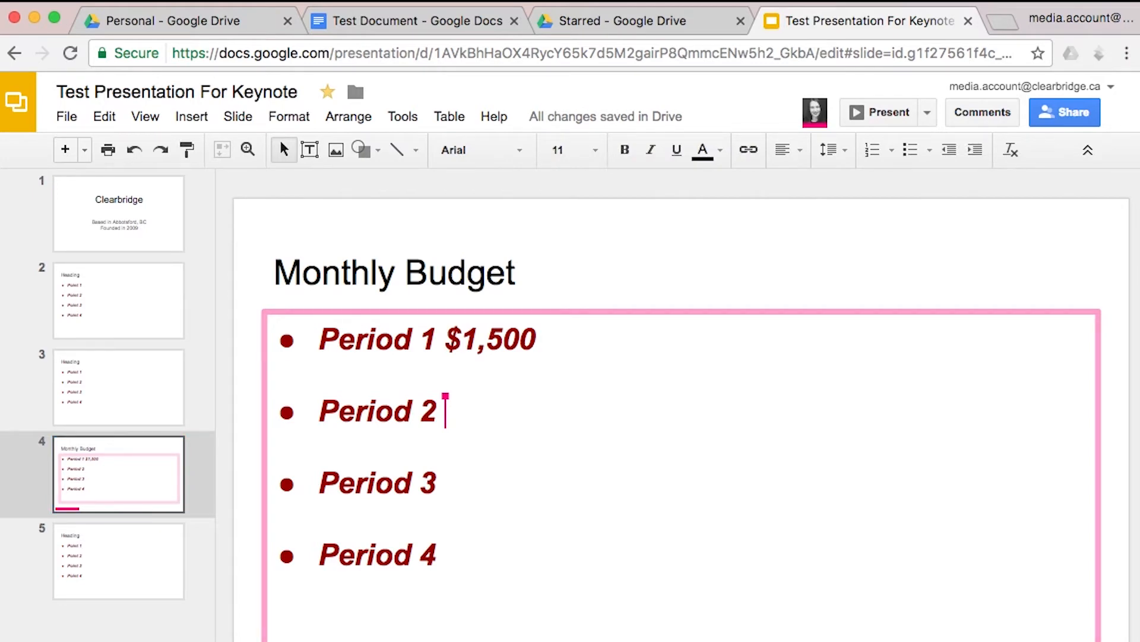
click(238, 117)
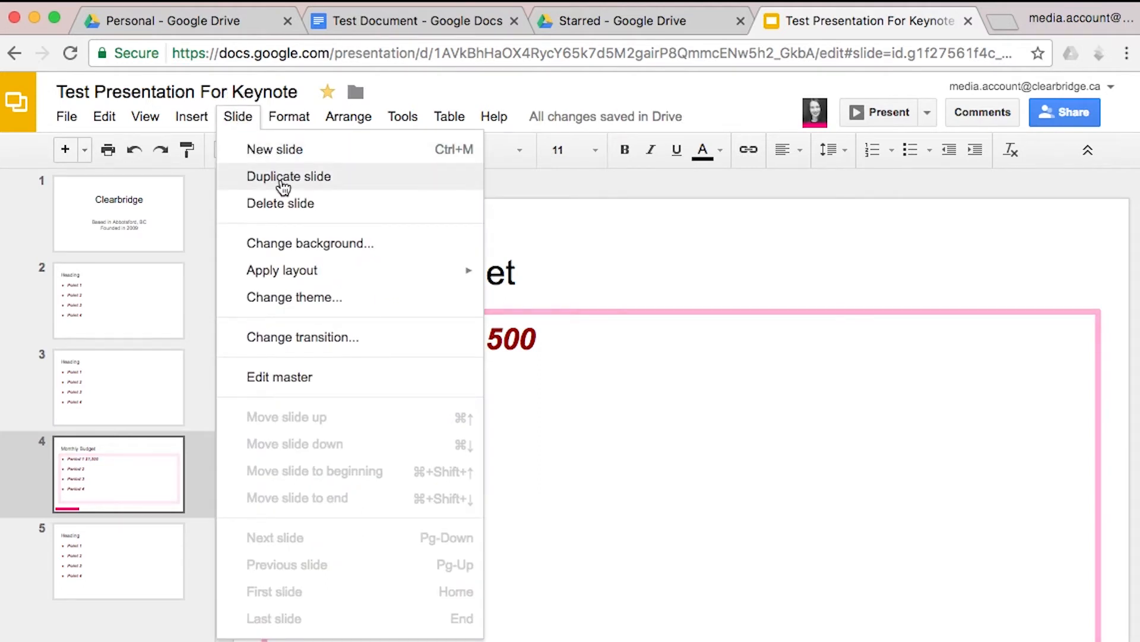
Set the Monthly Budget slide's background colour to orange
click(280, 242)
click(621, 408)
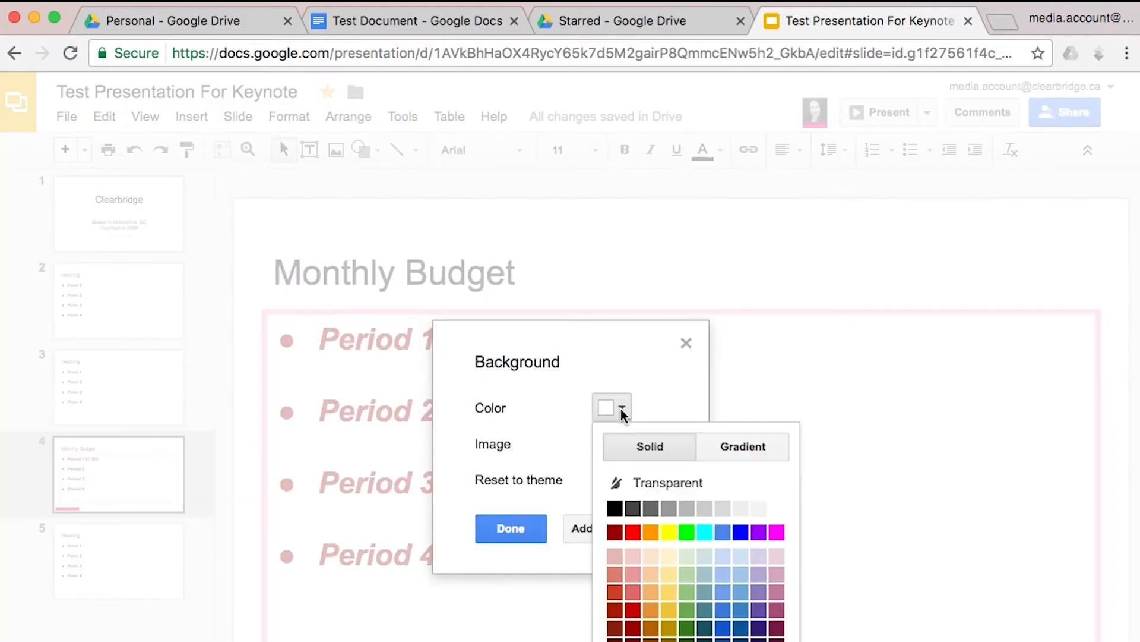
click(643, 529)
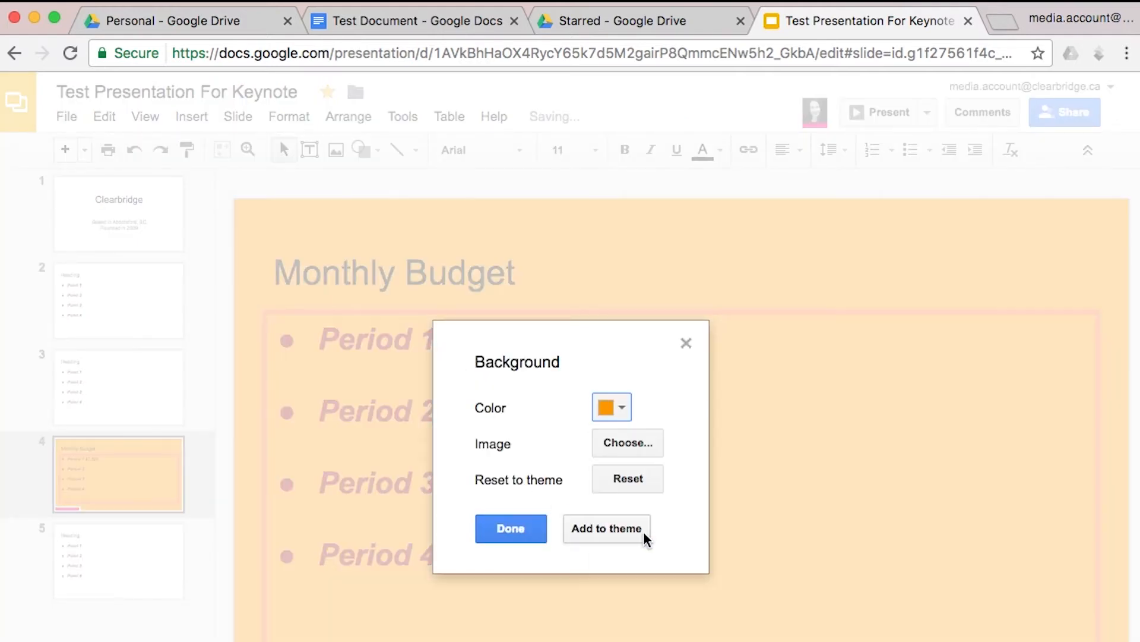
click(523, 530)
click(242, 117)
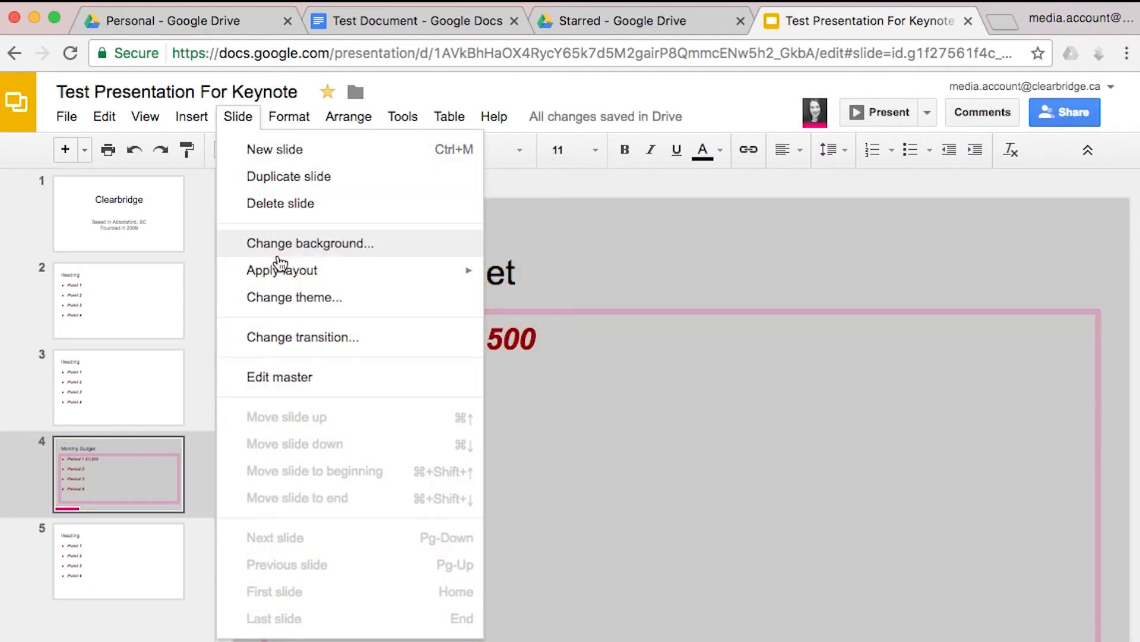
mouse_move(279, 268)
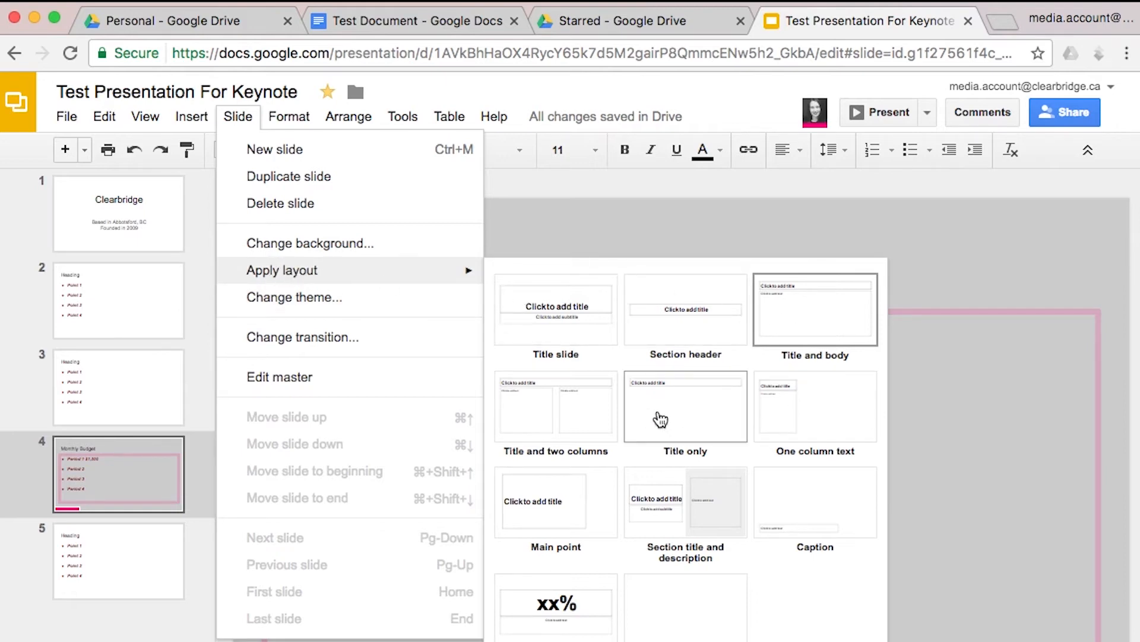
Apply the Title and two columns layout, with Period 5 to Period 7 in the right column
click(585, 423)
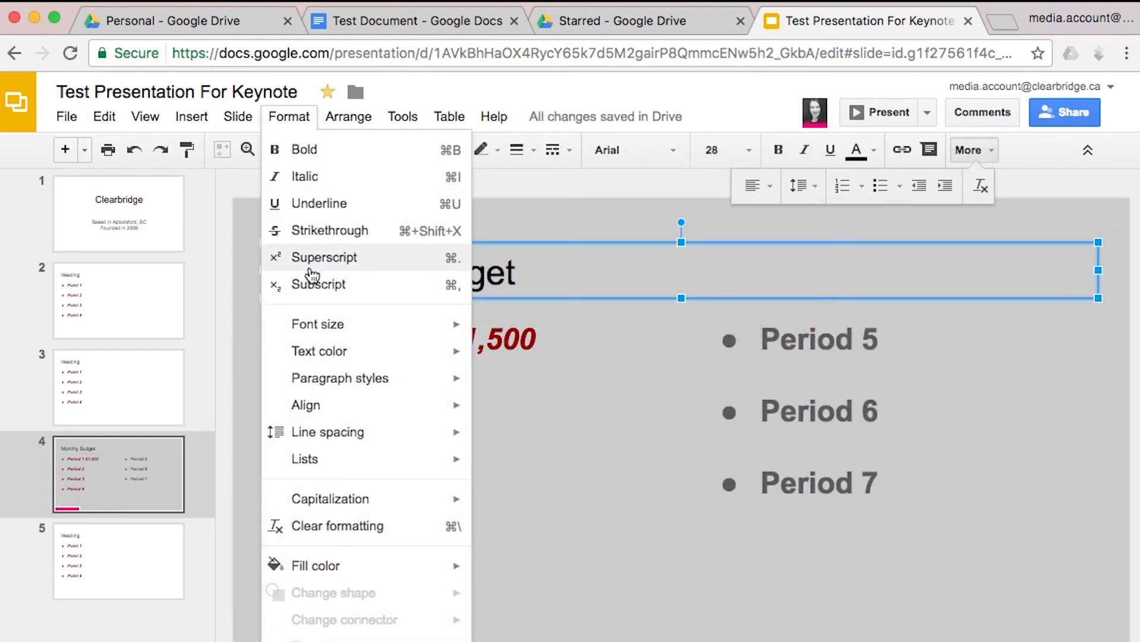
mouse_move(377, 443)
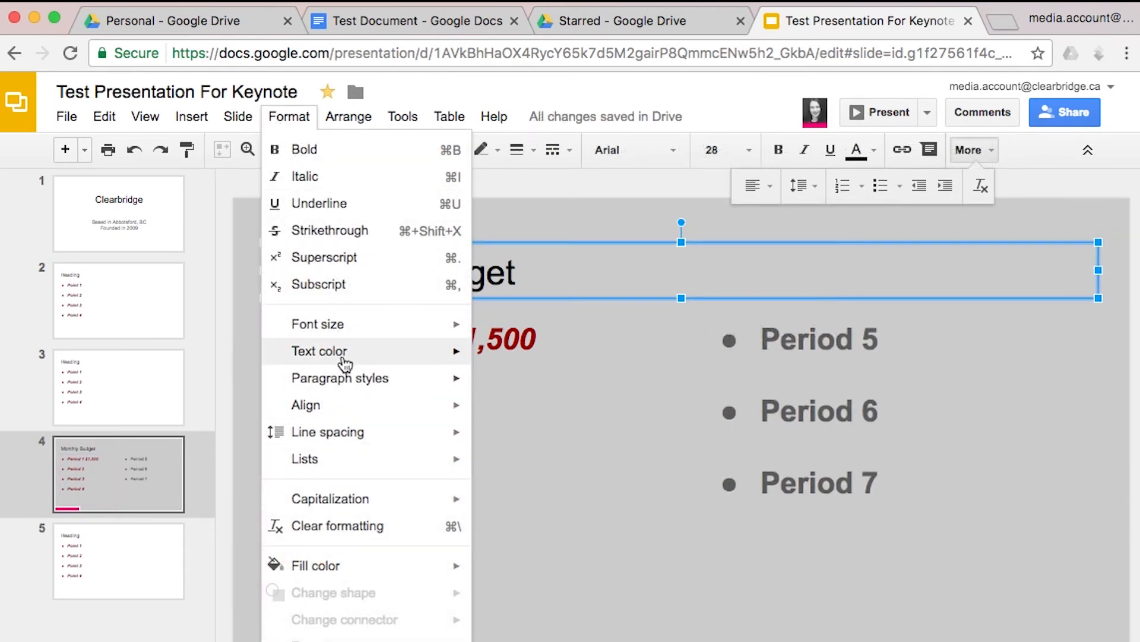
mouse_move(356, 344)
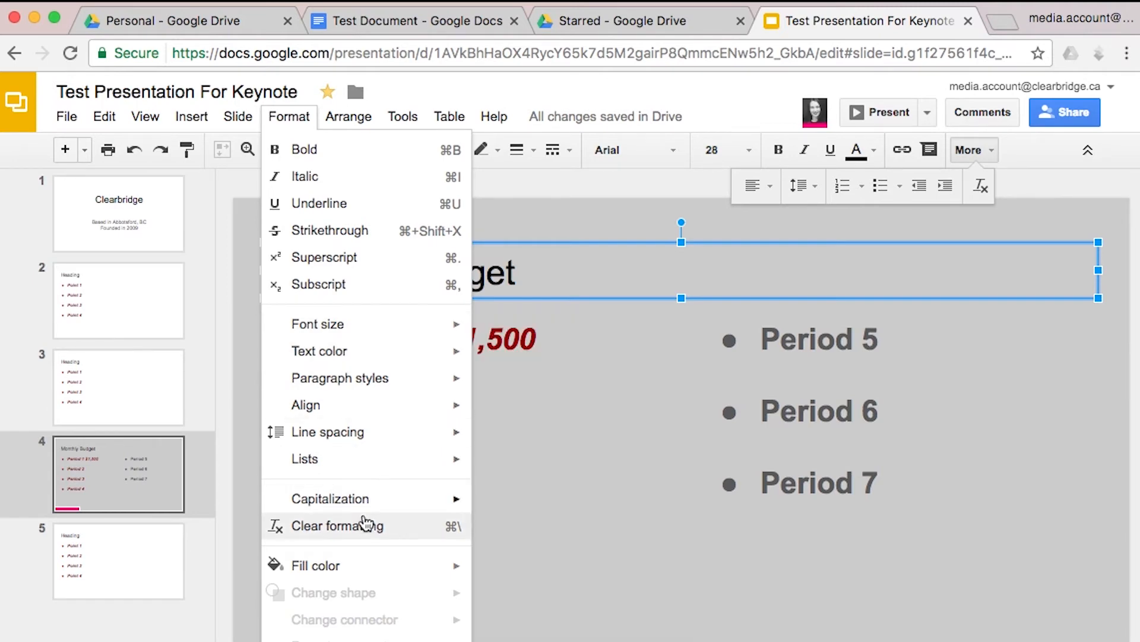
mouse_move(368, 640)
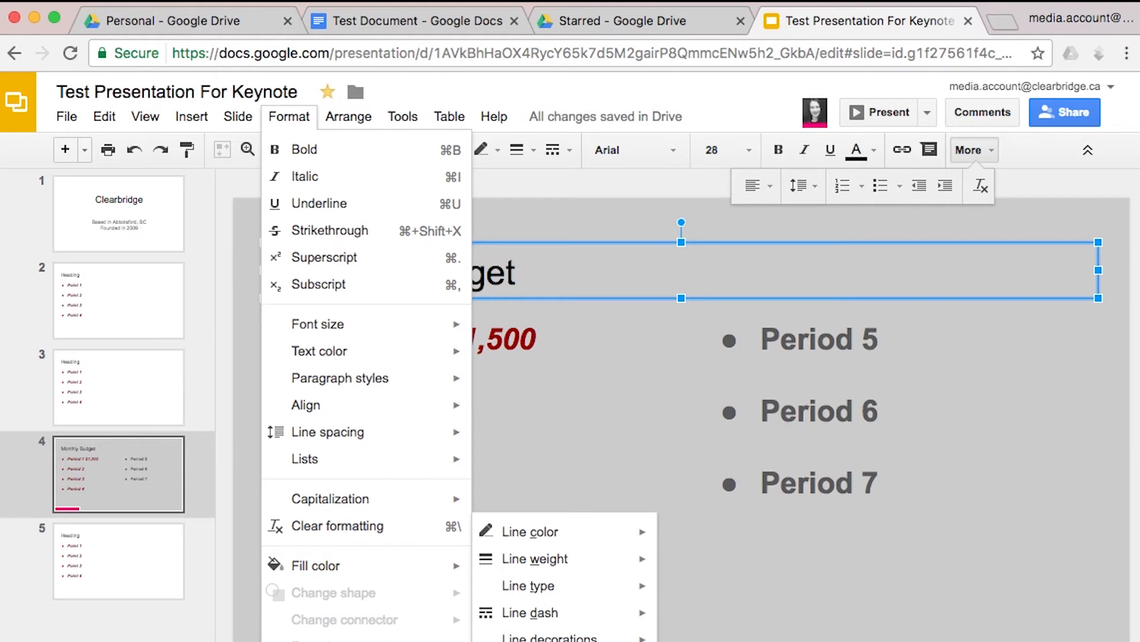
mouse_move(326, 115)
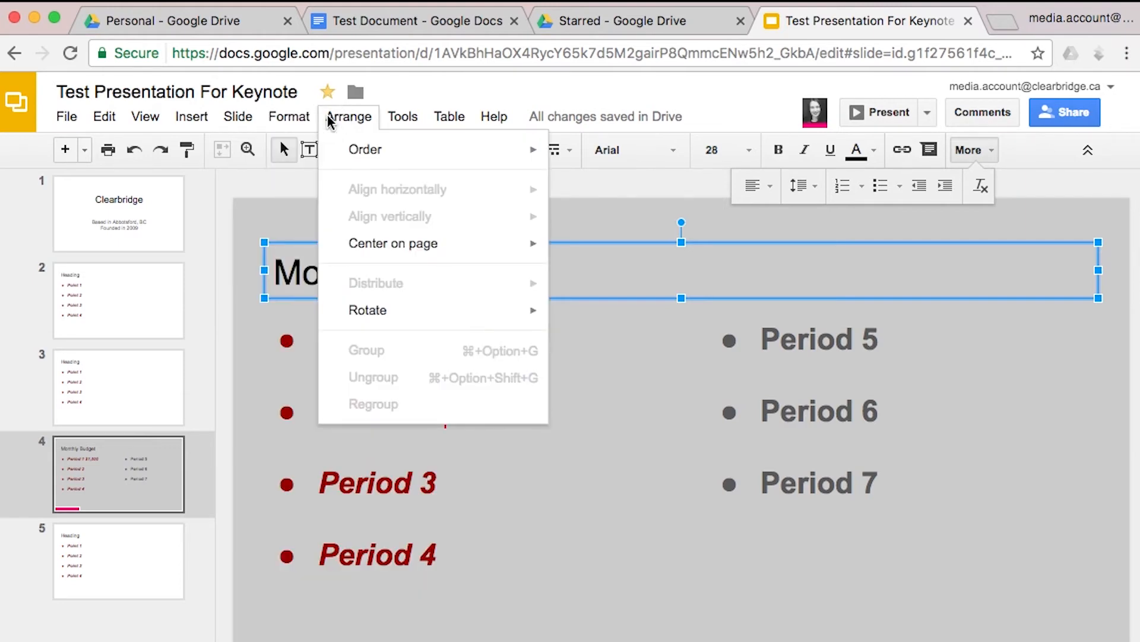
mouse_move(331, 161)
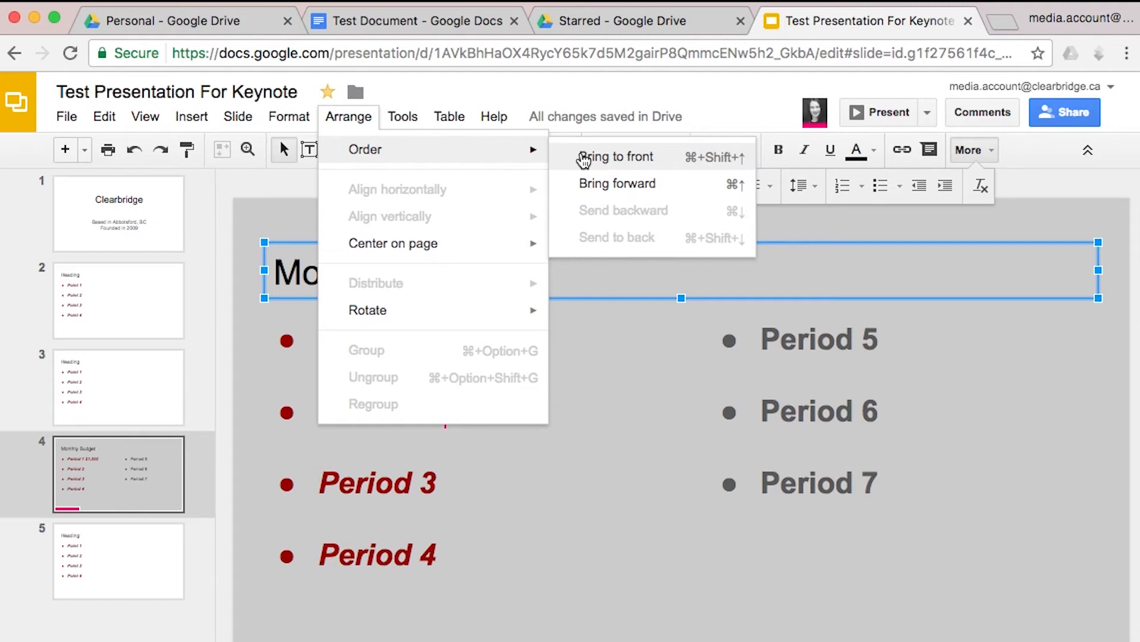
mouse_move(205, 119)
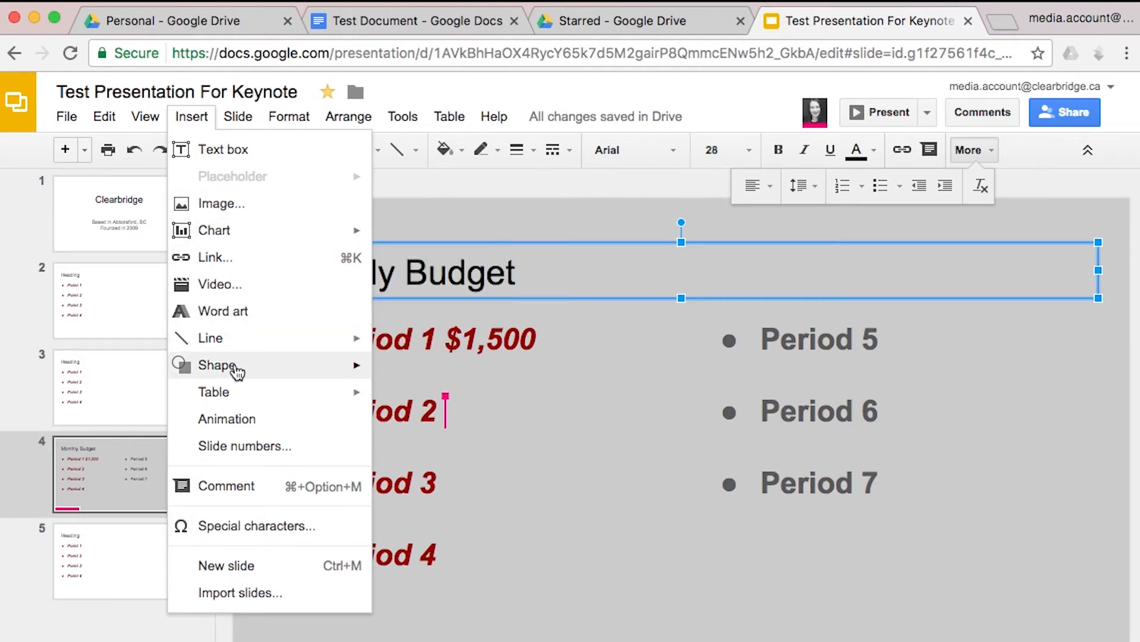
mouse_move(359, 371)
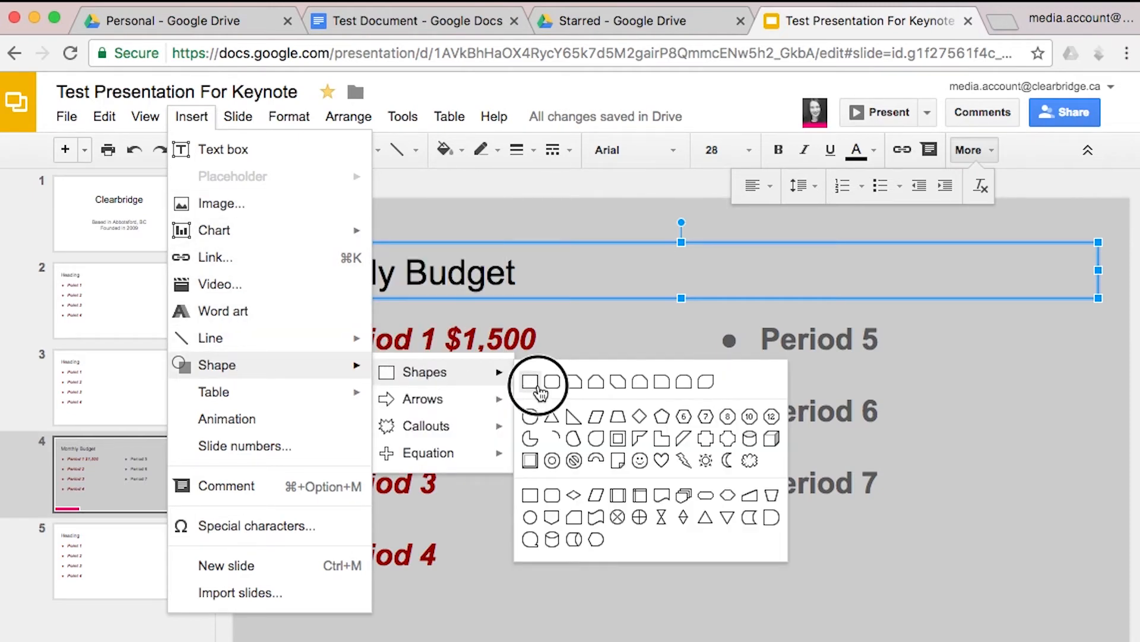
Draw a rectangle over the budget bullets and send it to the back behind the text
click(539, 386)
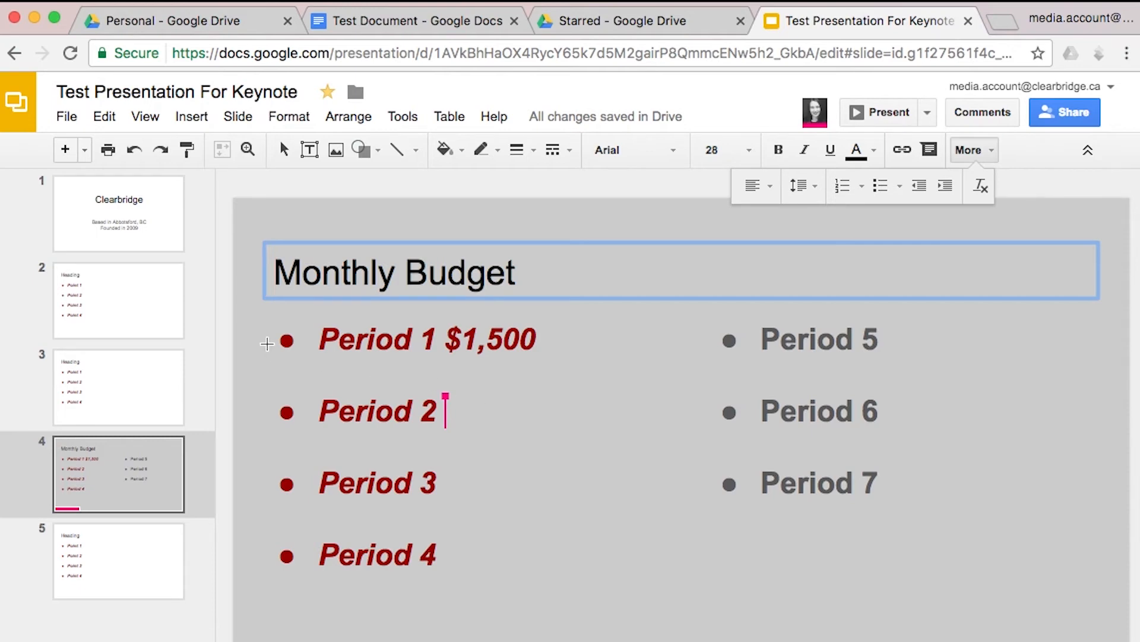
drag(255, 317, 1095, 635)
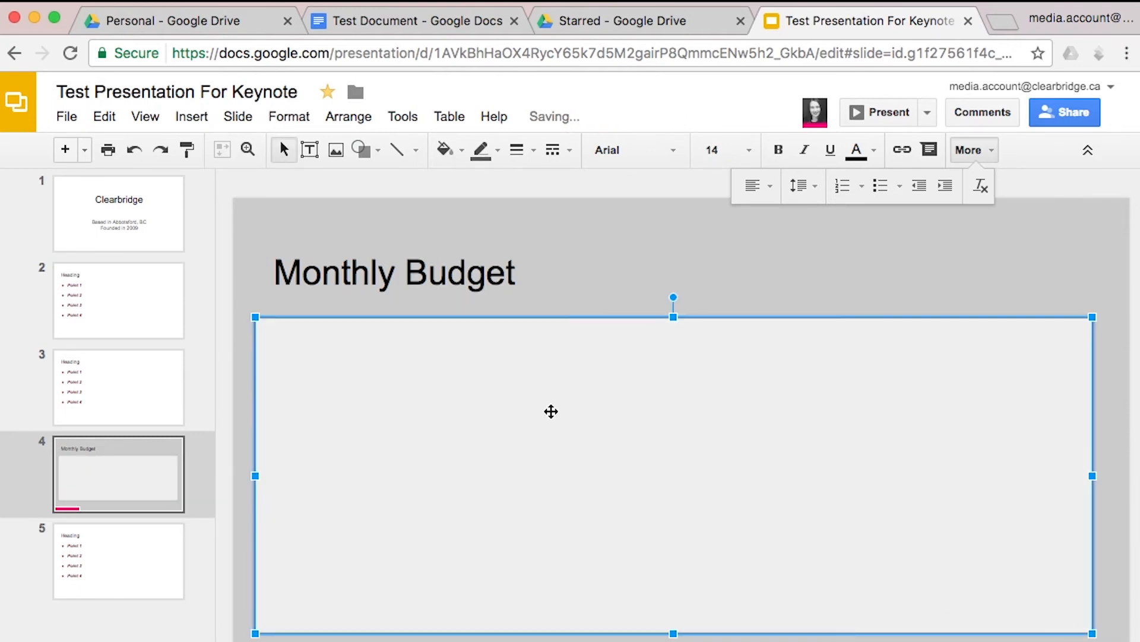
click(363, 127)
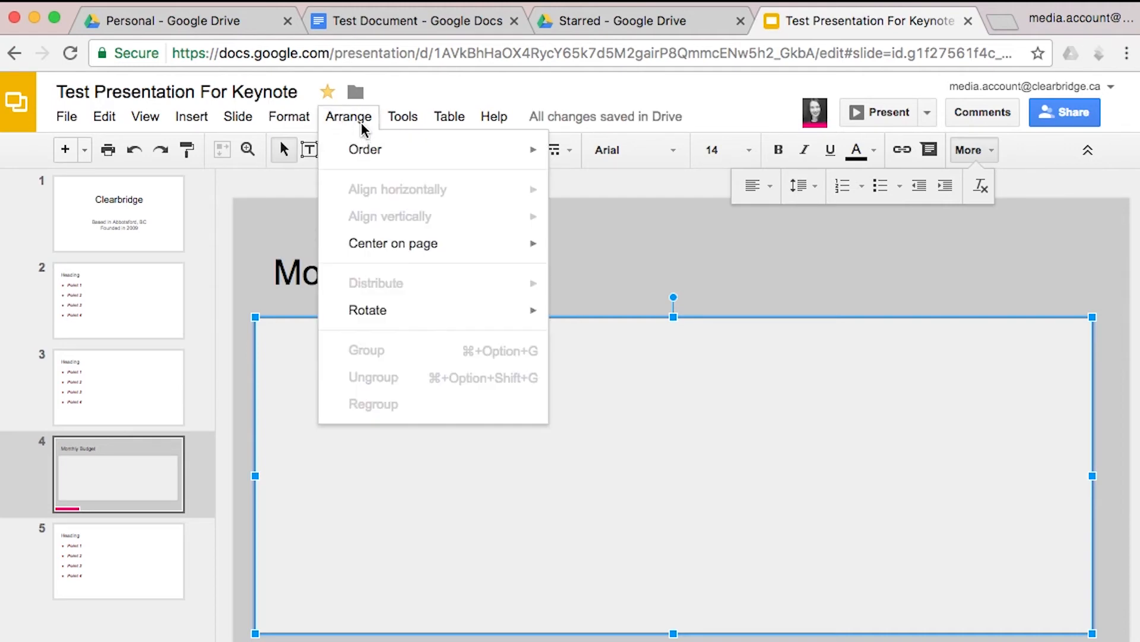
mouse_move(365, 153)
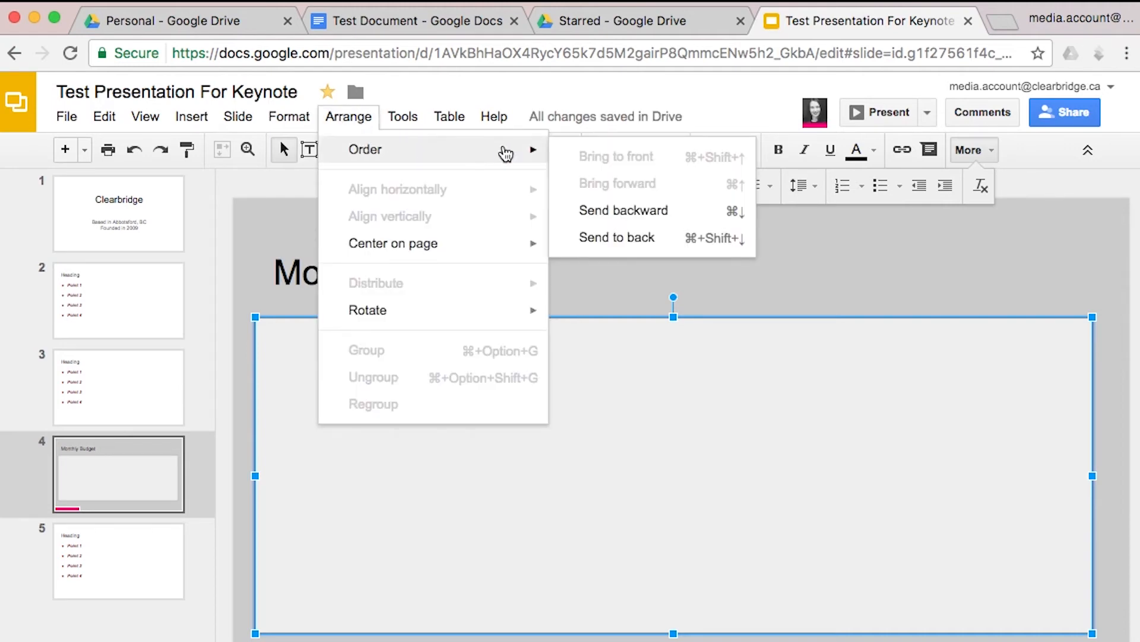
click(620, 238)
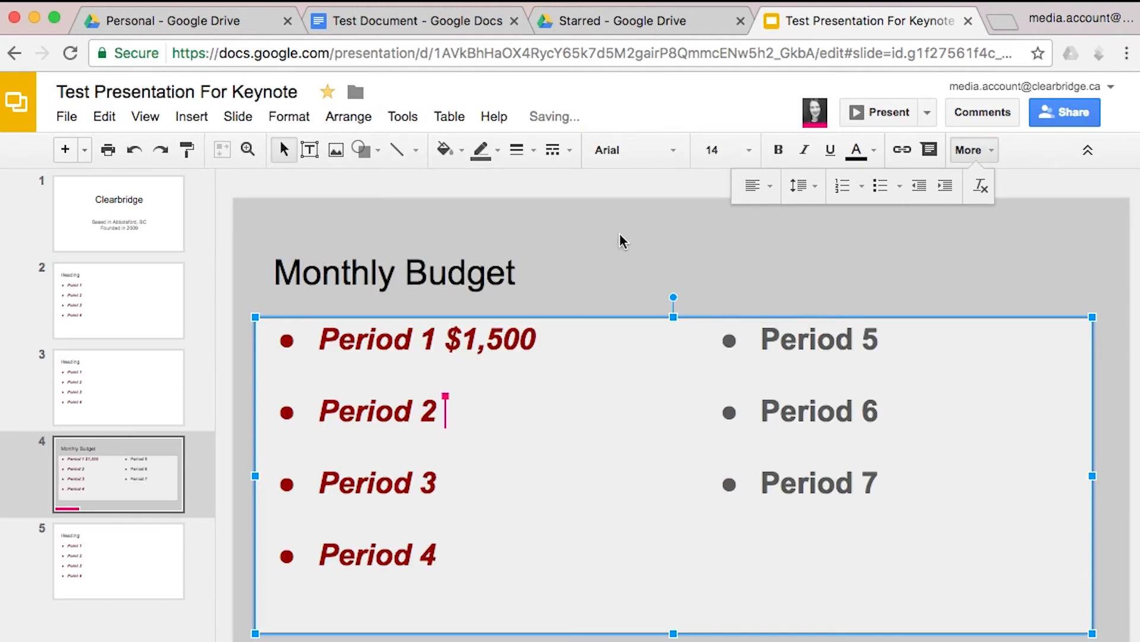
click(361, 119)
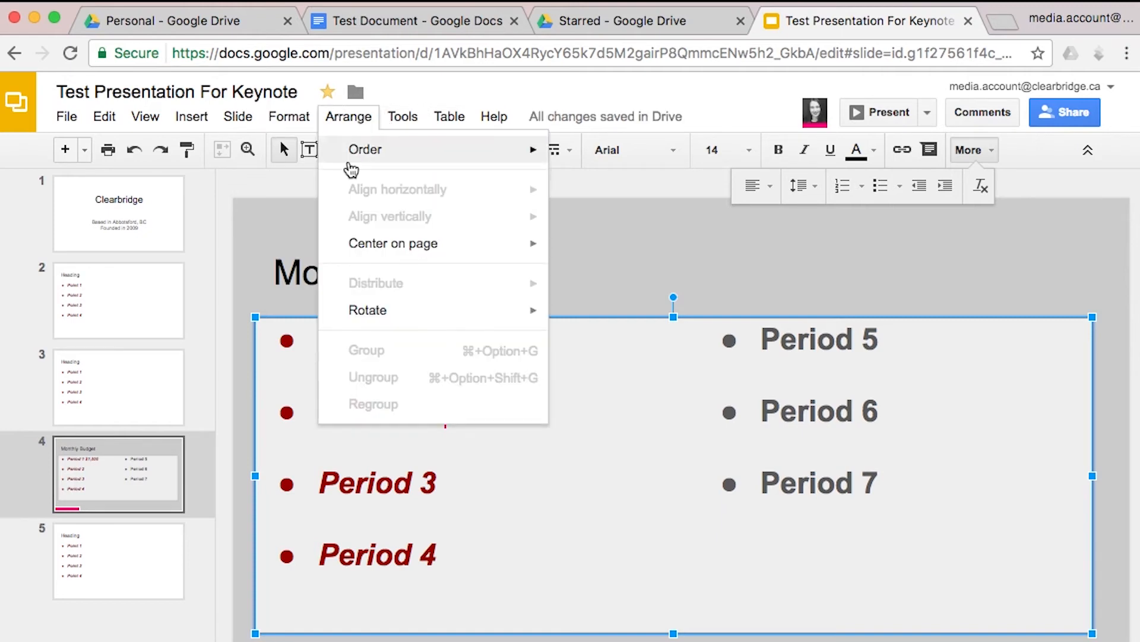
mouse_move(515, 247)
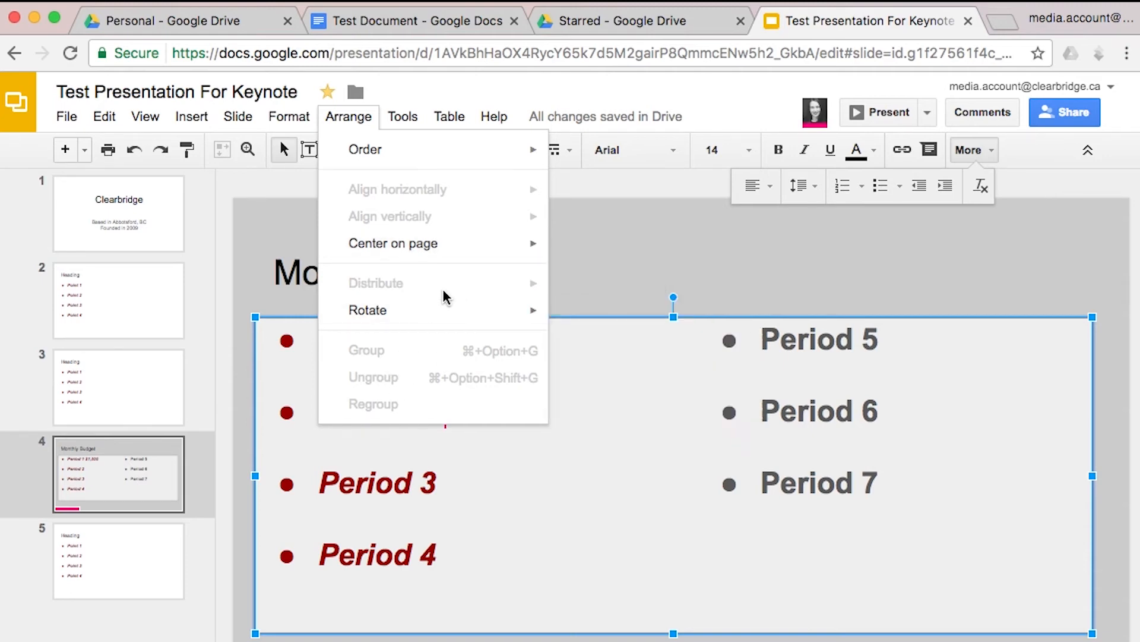
mouse_move(424, 255)
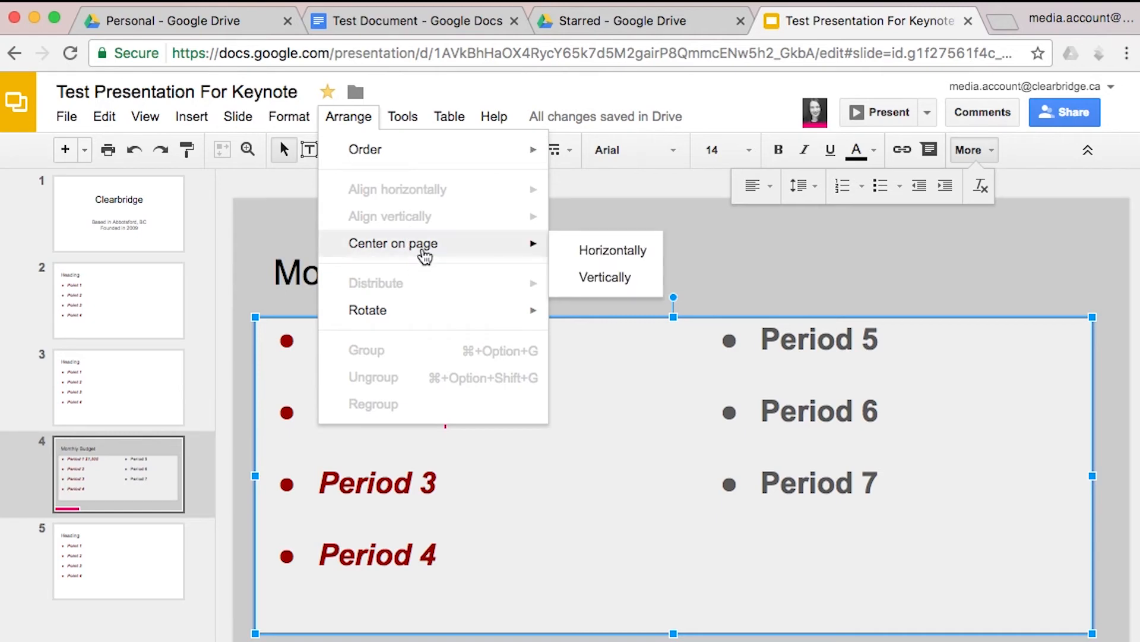
mouse_move(437, 309)
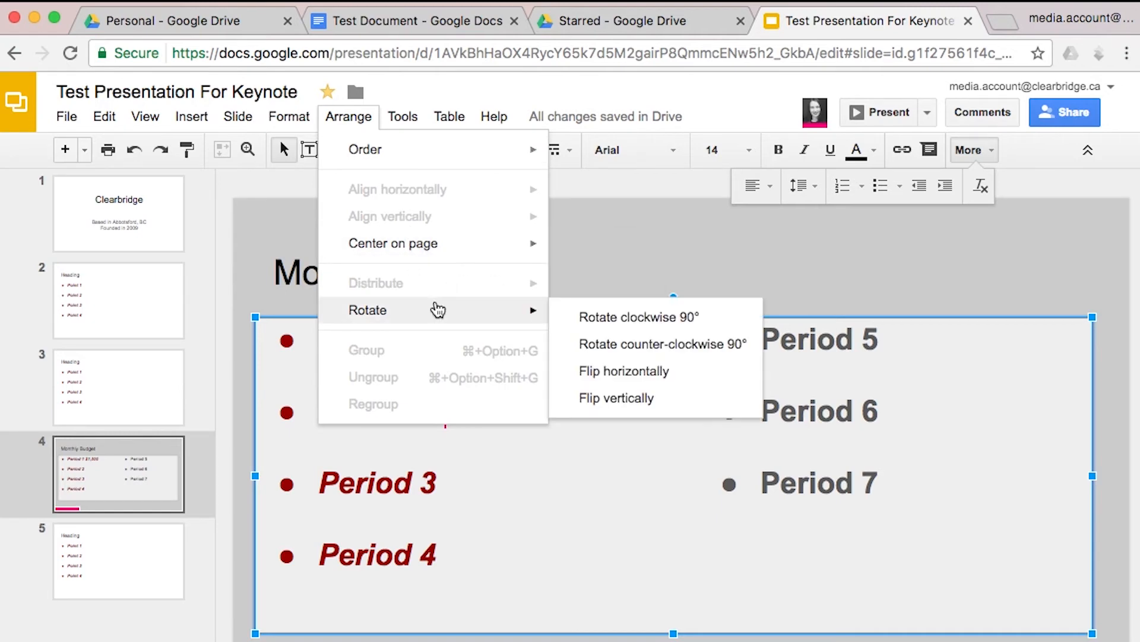
mouse_move(402, 117)
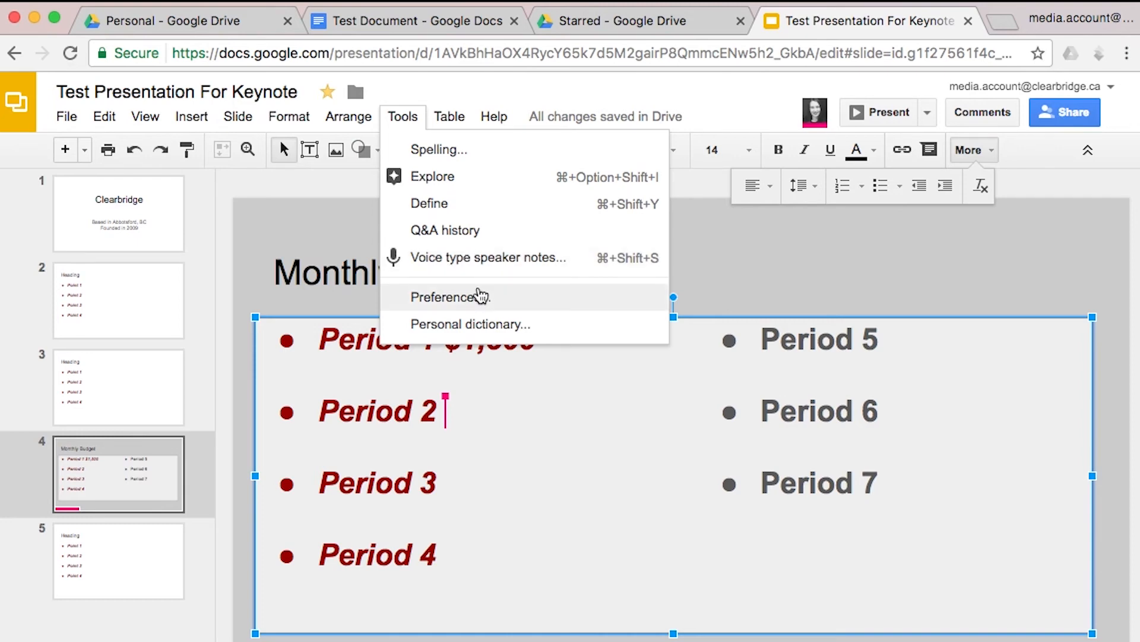
Insert an empty three-column, two-row table on new slide 6, then select the presentation's URL
mouse_move(451, 122)
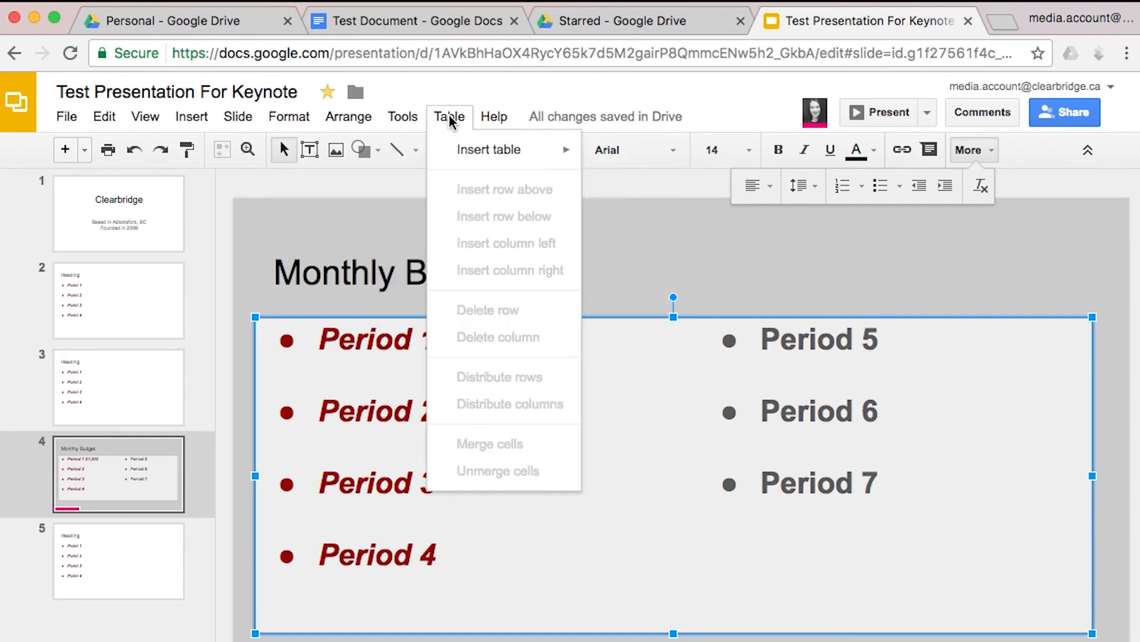
mouse_move(475, 156)
click(664, 223)
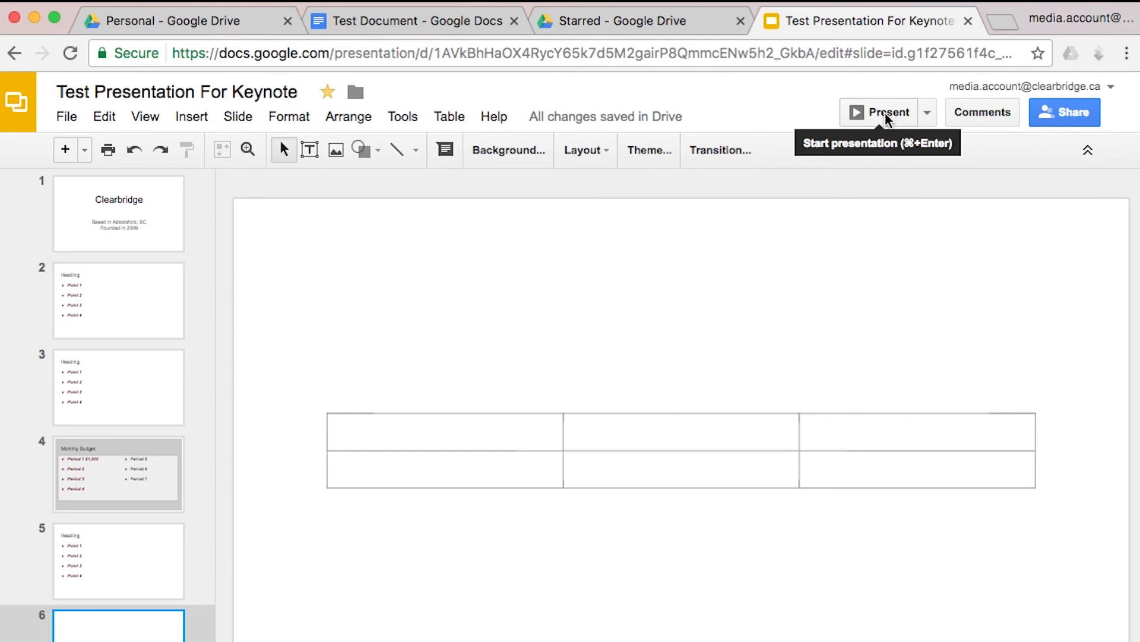
click(867, 52)
click(165, 52)
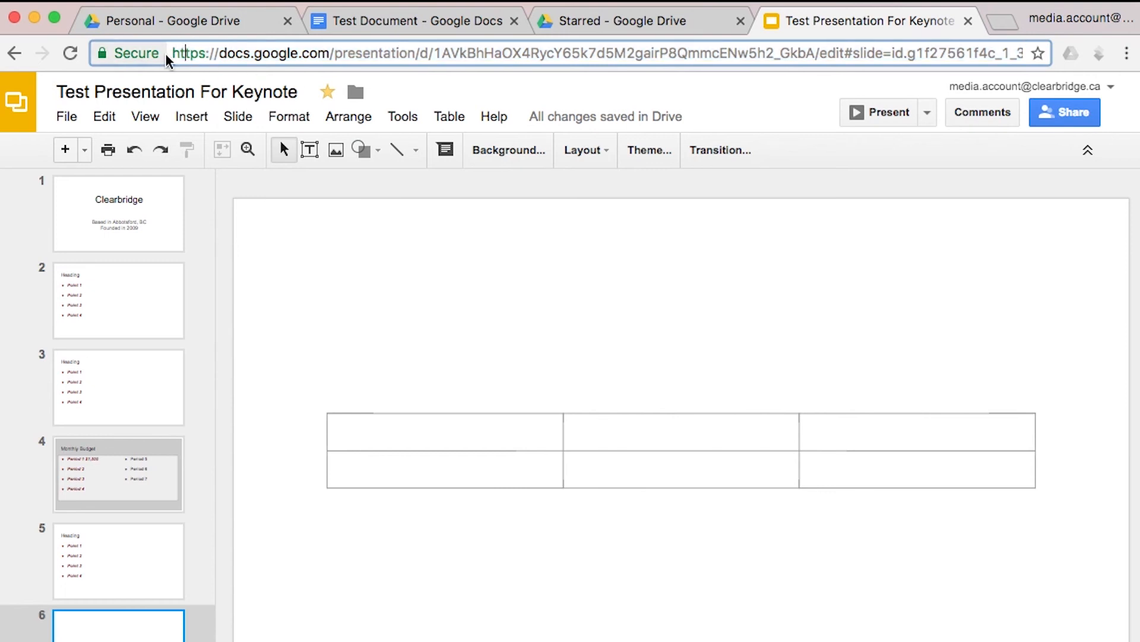
Start an email to collaborators, cancel it, then show the Download as format list
drag(171, 52, 1124, 35)
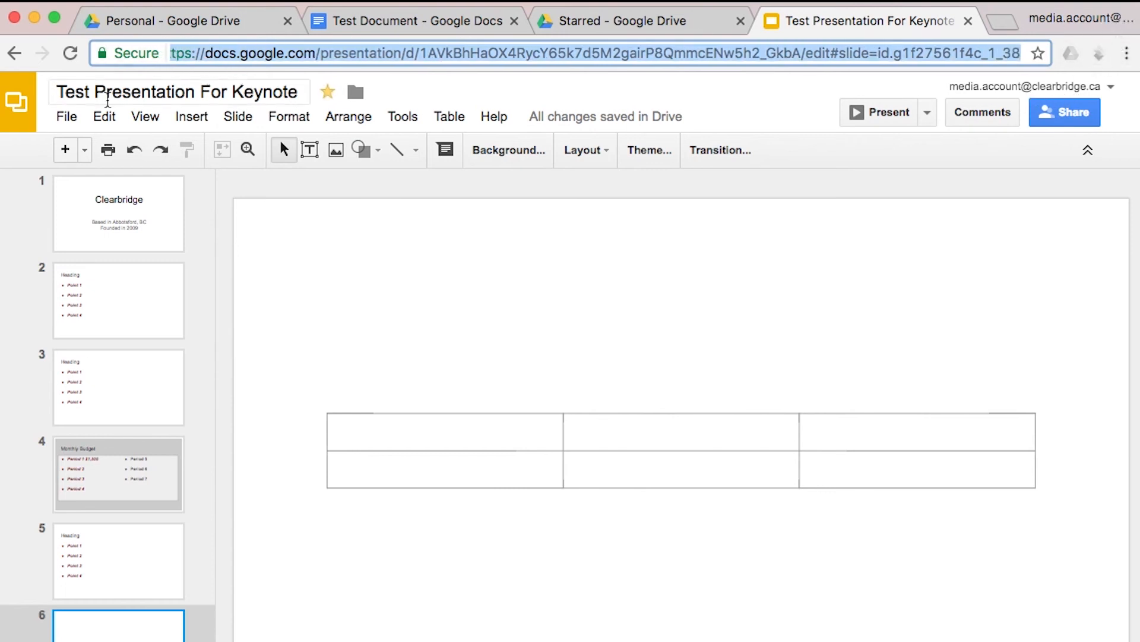
click(67, 116)
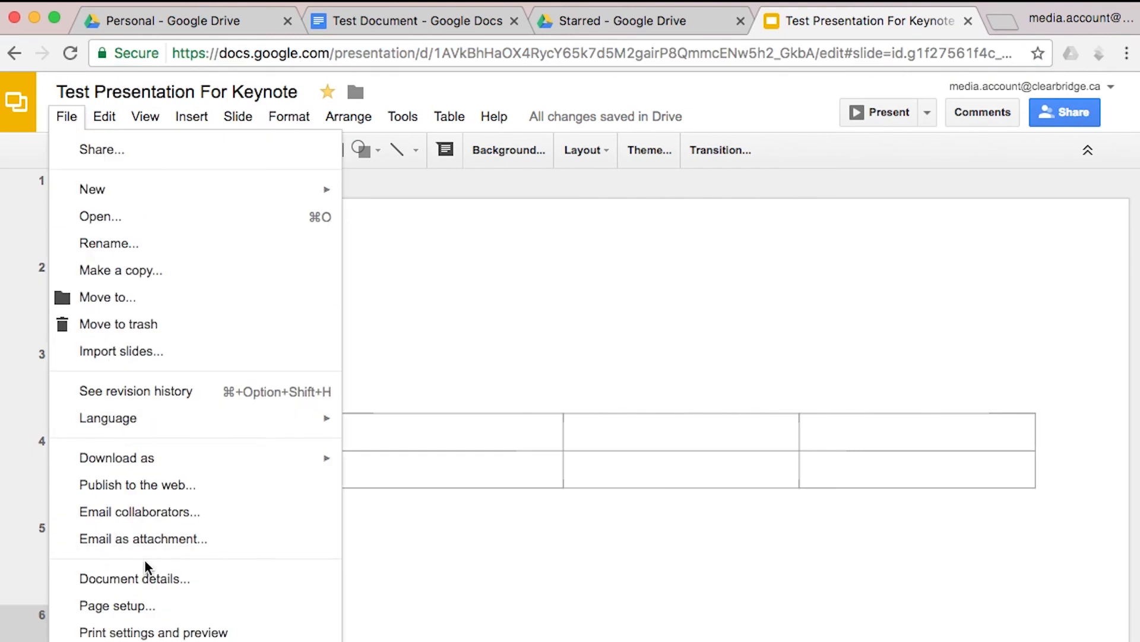
click(163, 512)
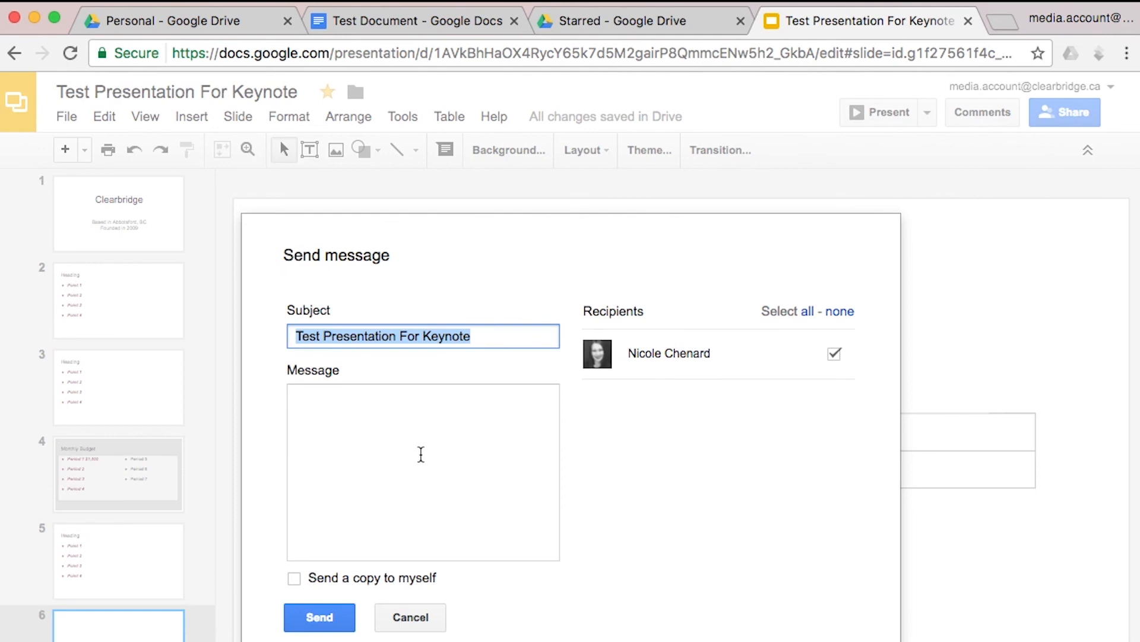
click(410, 438)
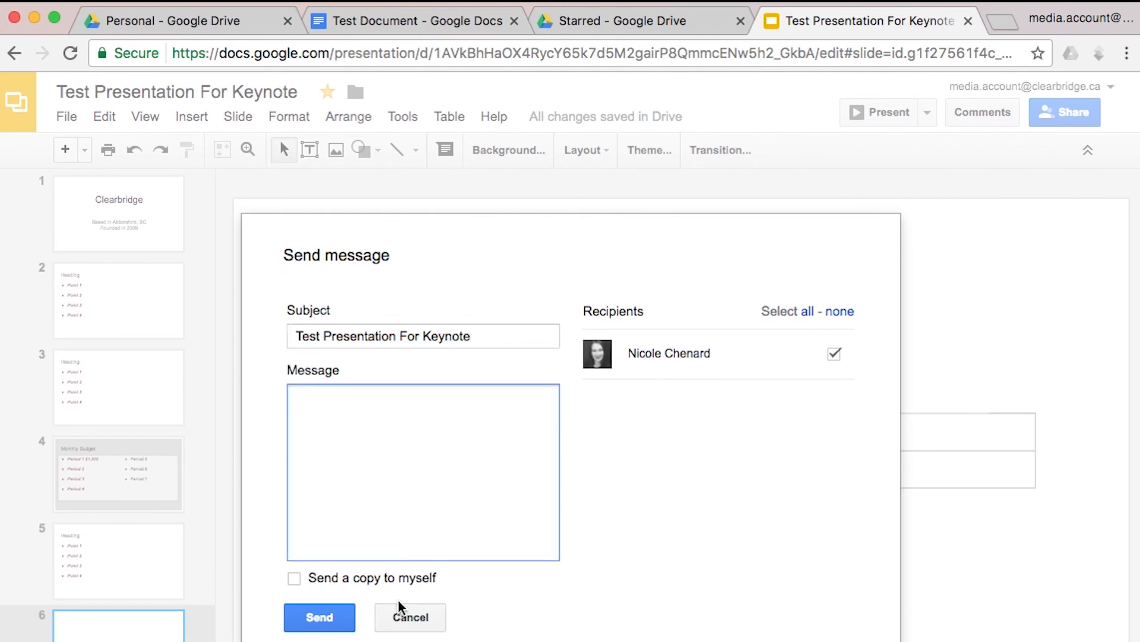
click(408, 619)
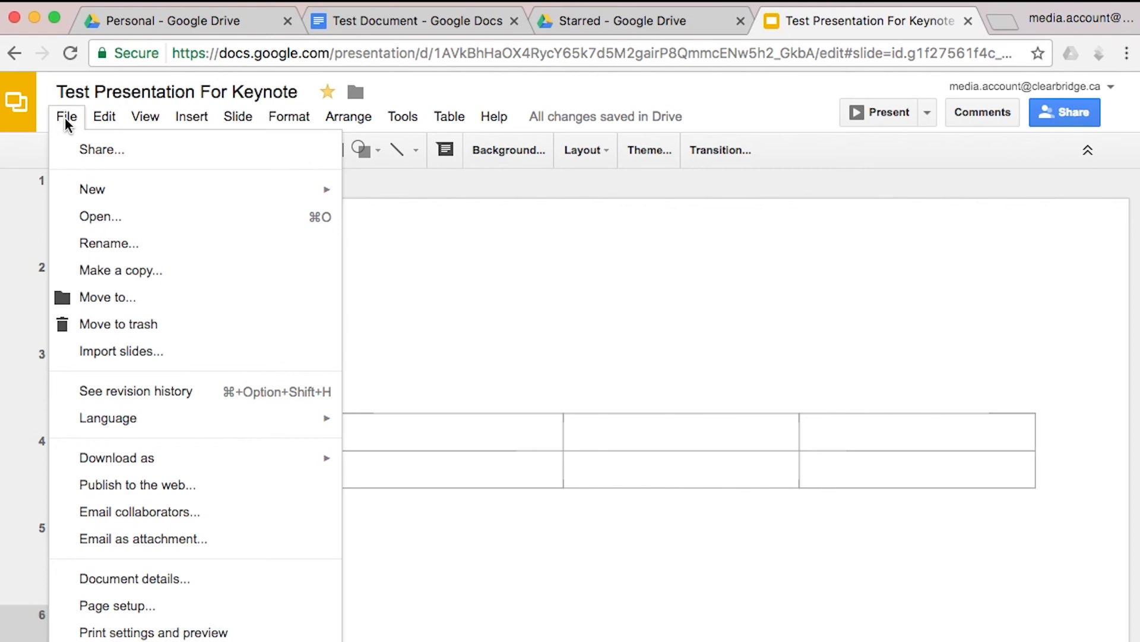
mouse_move(127, 466)
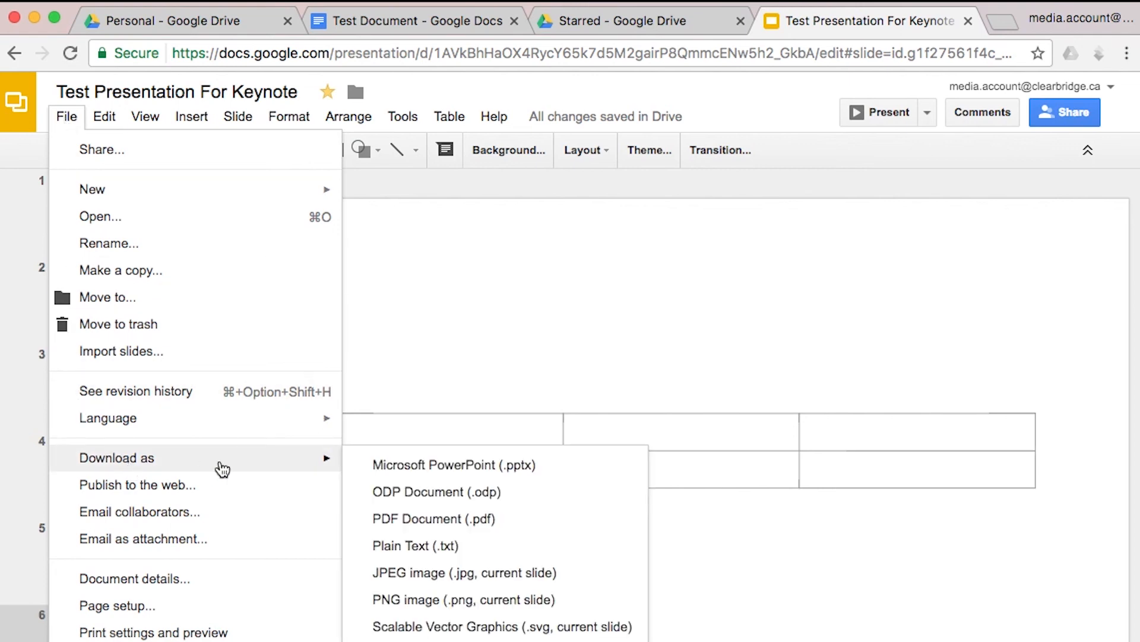